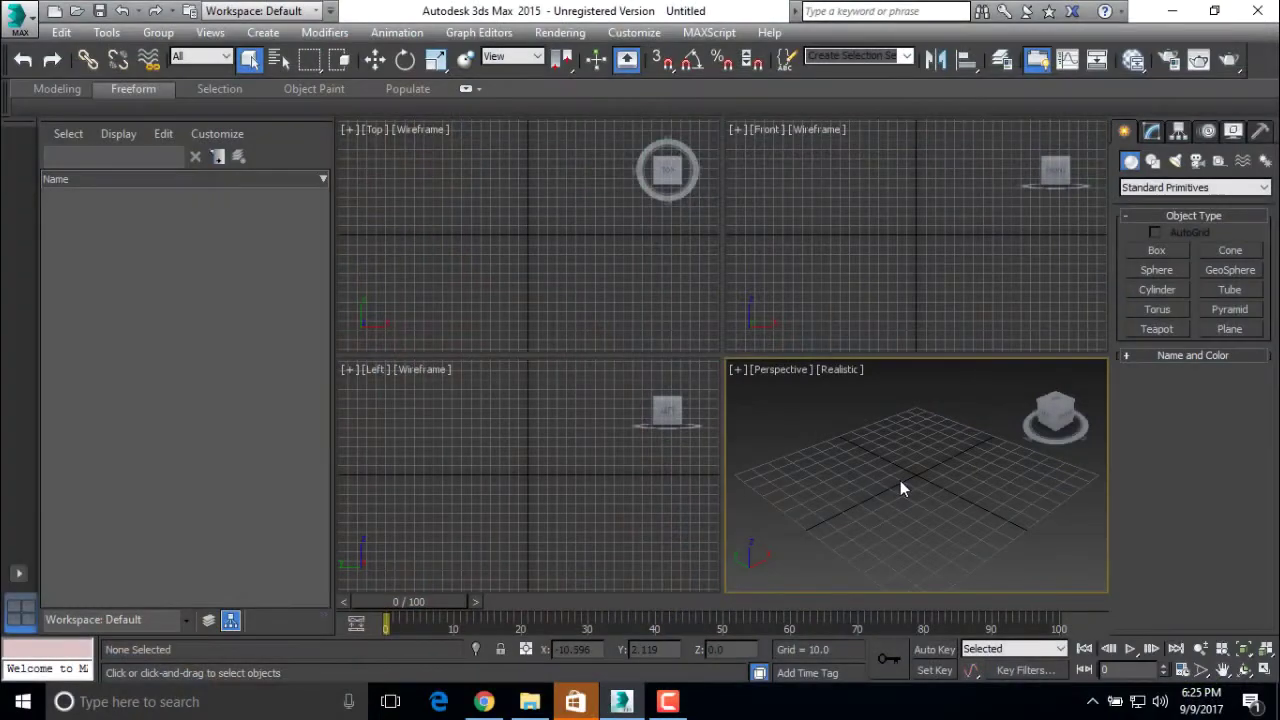
Maximize the Perspective viewport and create a ground plane about 246 wide and 189 long, centred on the grid.
{"action": "key", "text": "alt+w"}
{"action": "middle_click_drag", "start_coordinate": [836, 442], "coordinate": [750, 462], "text": "alt"}
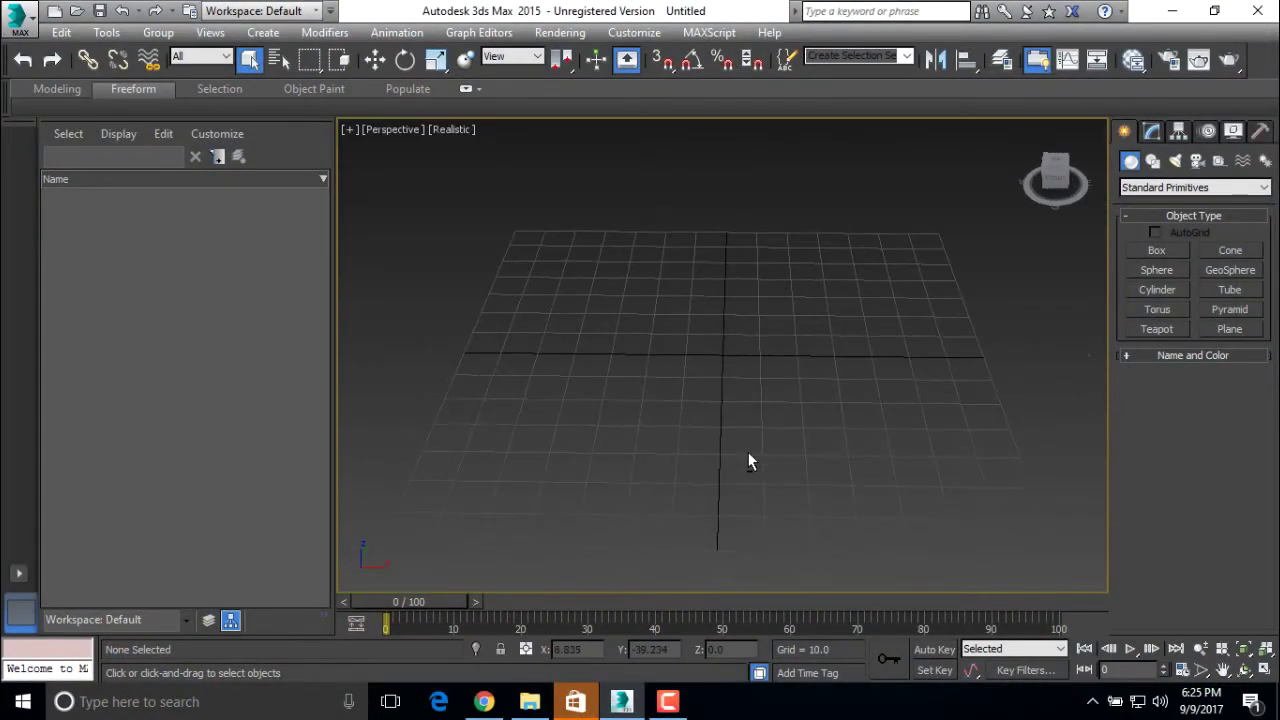
{"action": "scroll", "coordinate": [751, 450], "scroll_direction": "down", "scroll_amount": 3}
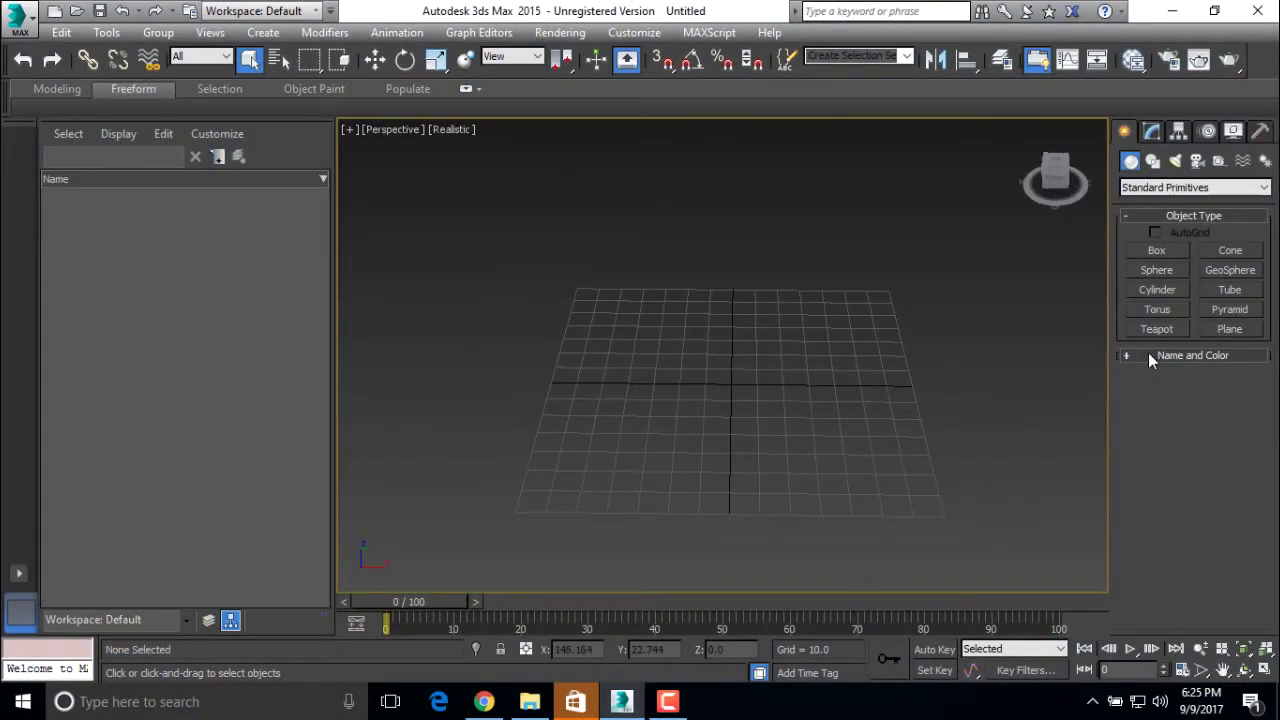
{"action": "left_click", "coordinate": [1228, 329]}
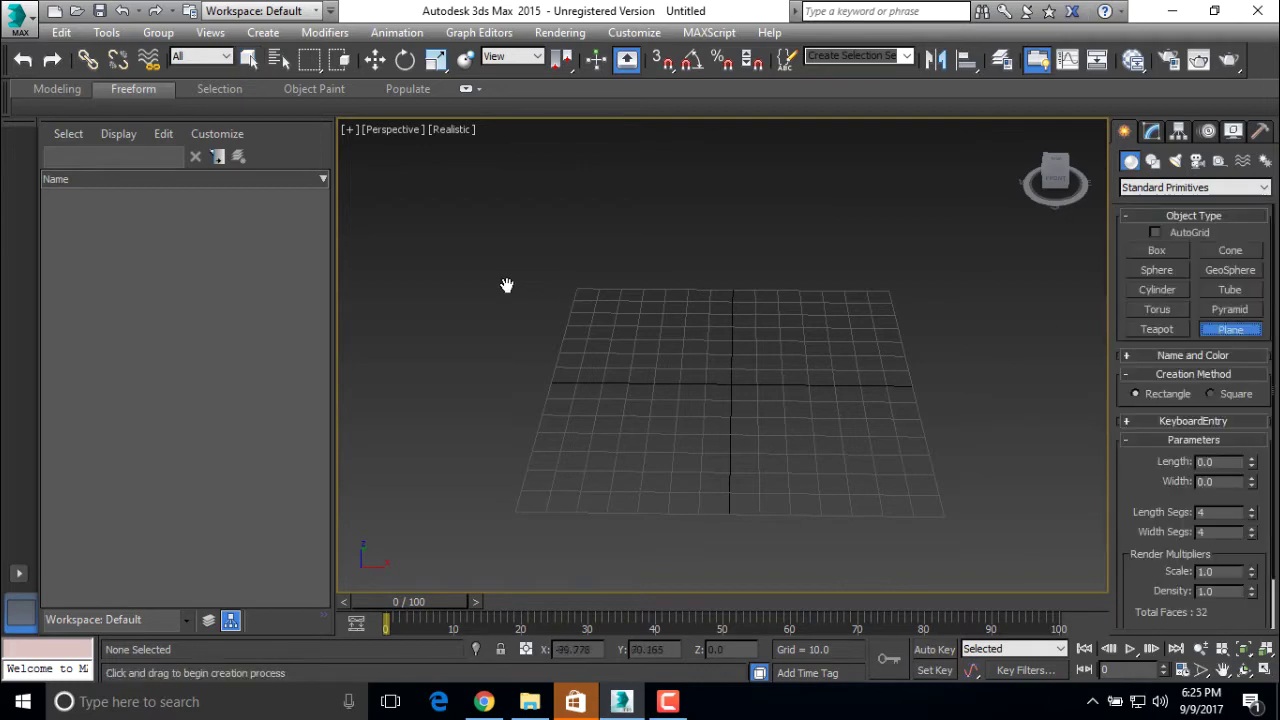
{"action": "left_click_drag", "start_coordinate": [468, 258], "coordinate": [1118, 576]}
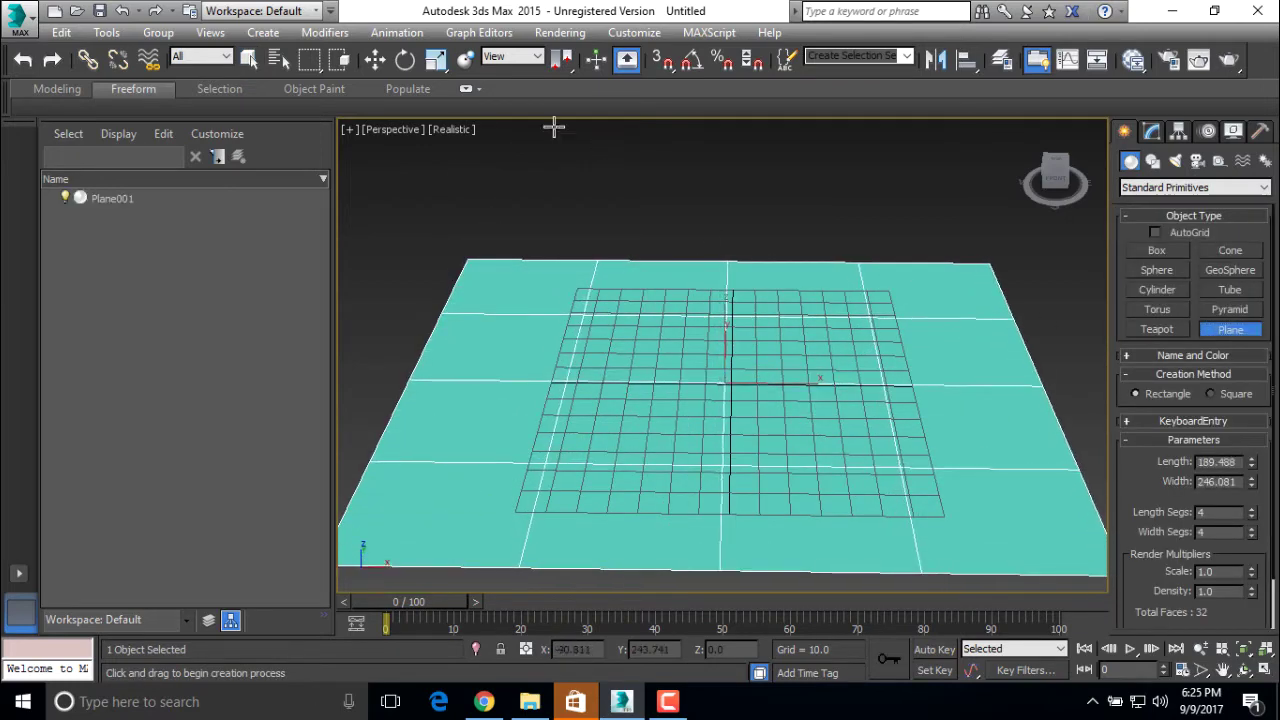
Raise the plane slightly above the grid, to a Z height of about 3.4.
{"action": "left_click", "coordinate": [375, 60]}
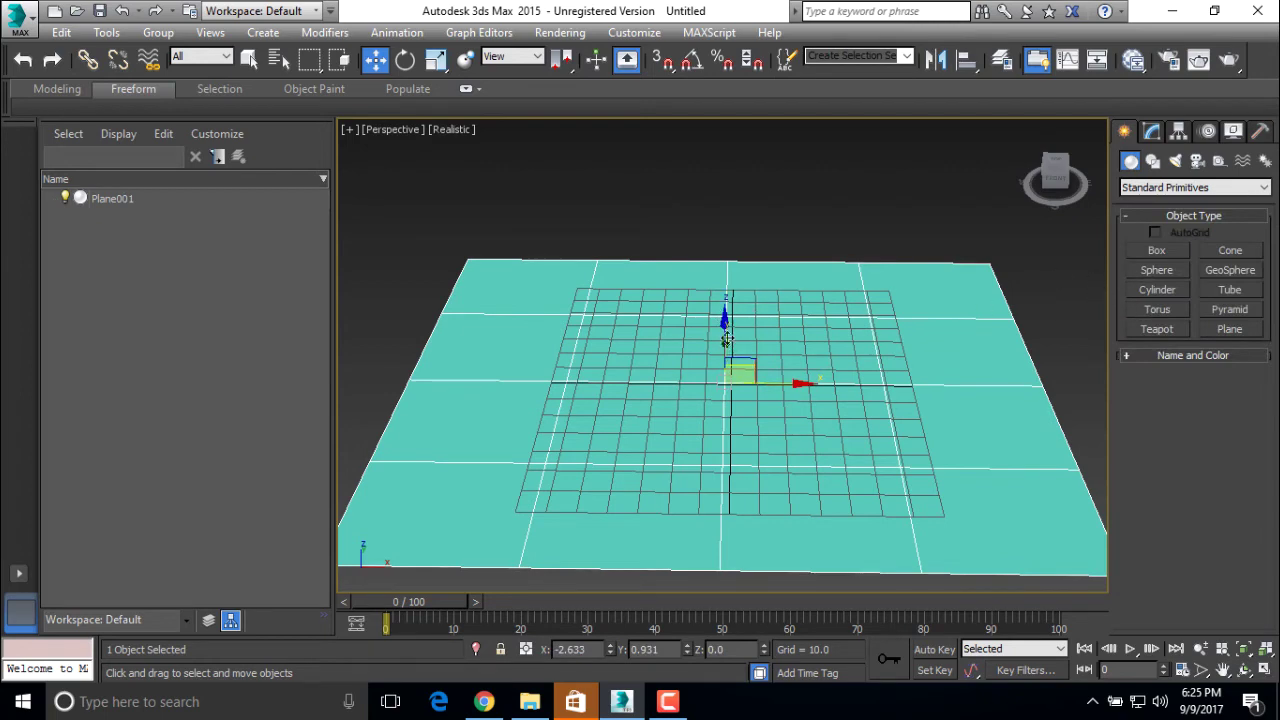
{"action": "middle_click_drag", "start_coordinate": [642, 401], "coordinate": [682, 388], "text": "alt"}
{"action": "left_click_drag", "start_coordinate": [724, 330], "coordinate": [725, 314]}
{"action": "middle_click_drag", "start_coordinate": [788, 388], "coordinate": [756, 402], "text": "alt"}
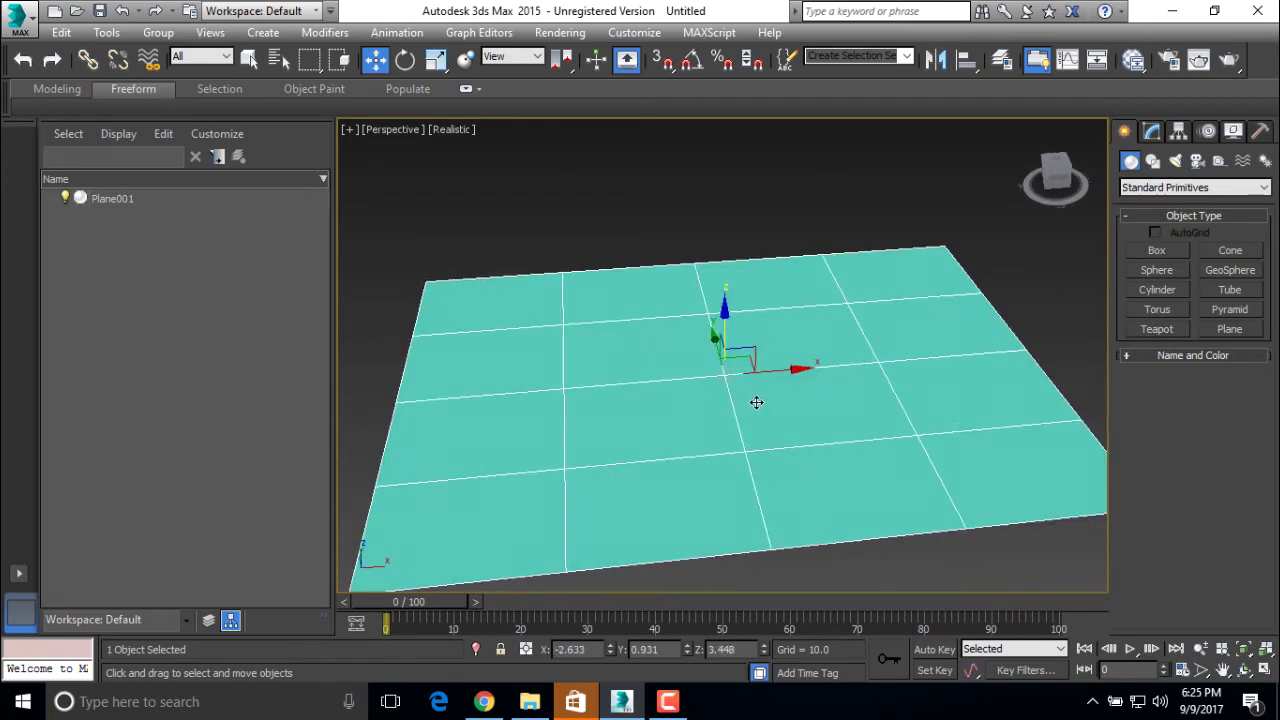
{"action": "scroll", "coordinate": [756, 402], "scroll_direction": "up", "scroll_amount": 2}
{"action": "scroll", "coordinate": [981, 361], "scroll_direction": "down", "scroll_amount": 3}
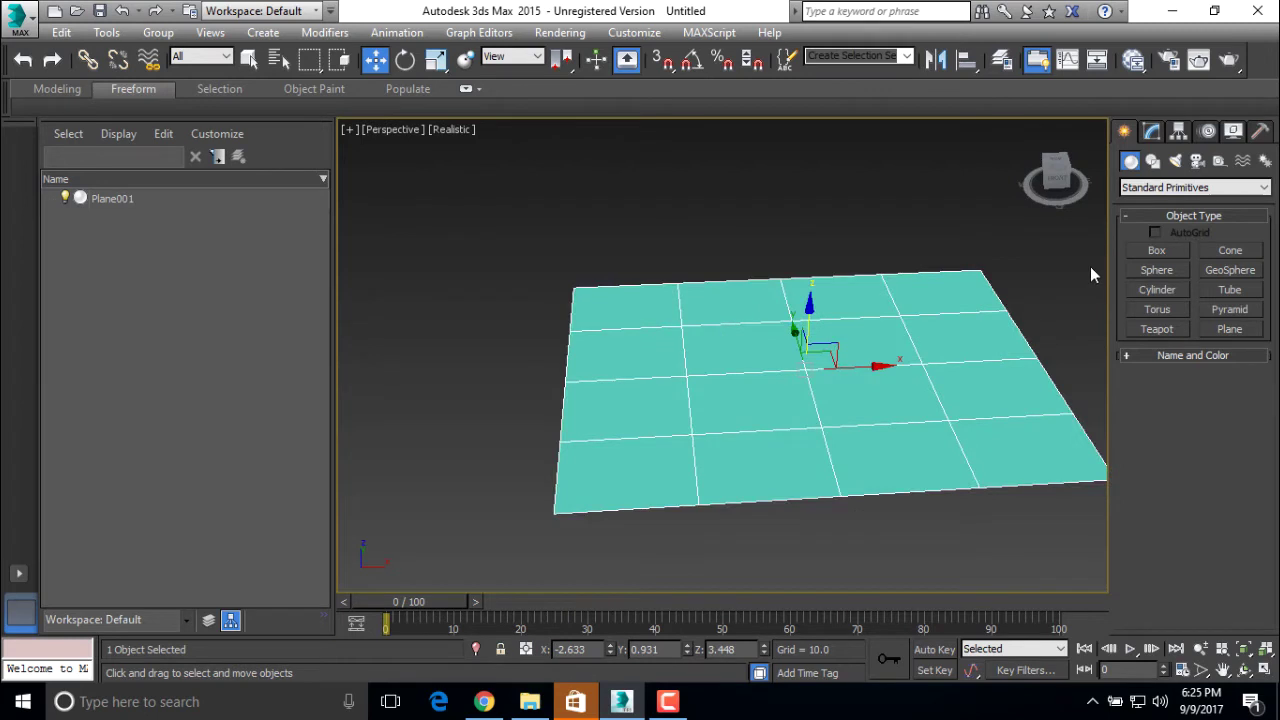
Create a box about 63 x 51 x 51 at one end of the plane and a sphere of about 21 radius beside it.
{"action": "left_click", "coordinate": [1150, 251]}
{"action": "left_click_drag", "start_coordinate": [585, 365], "coordinate": [686, 423]}
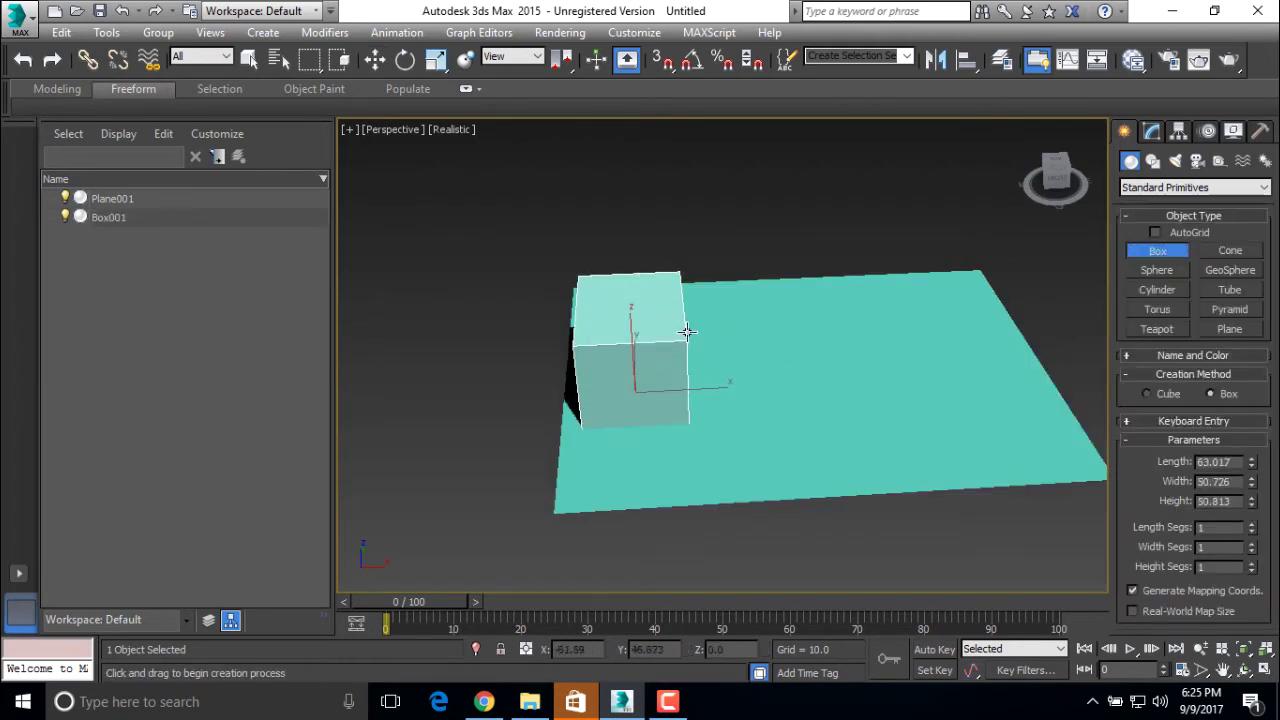
{"action": "left_click", "coordinate": [1157, 270]}
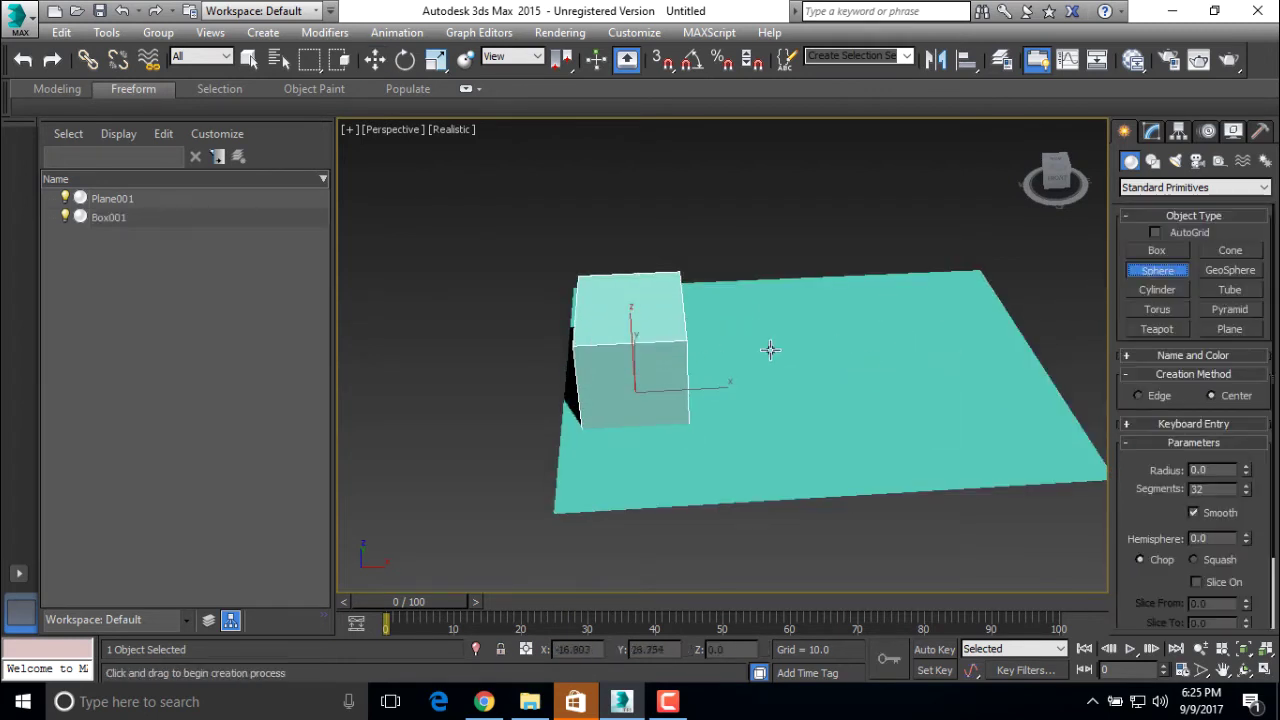
{"action": "left_click_drag", "start_coordinate": [771, 350], "coordinate": [792, 360]}
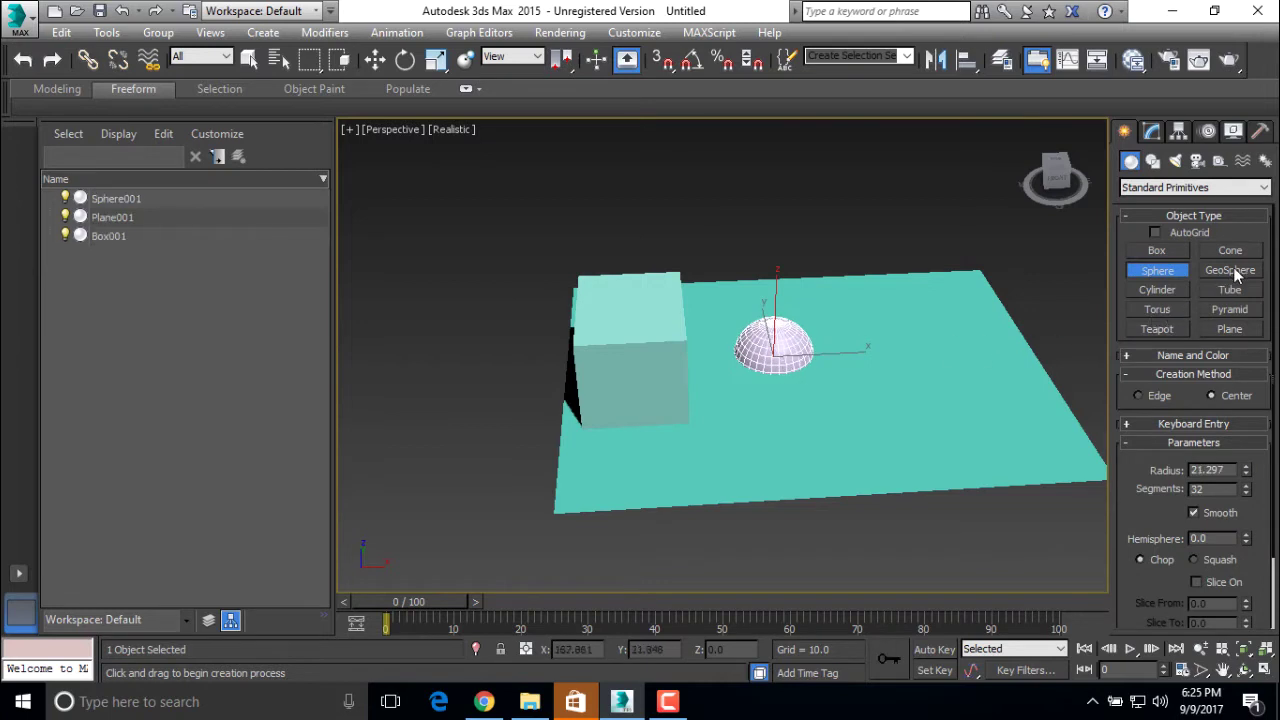
Add a cylinder of about 35 radius and 60 height beyond the sphere, and a teapot of about 27 radius near the plane's long edge.
{"action": "left_click", "coordinate": [1157, 289]}
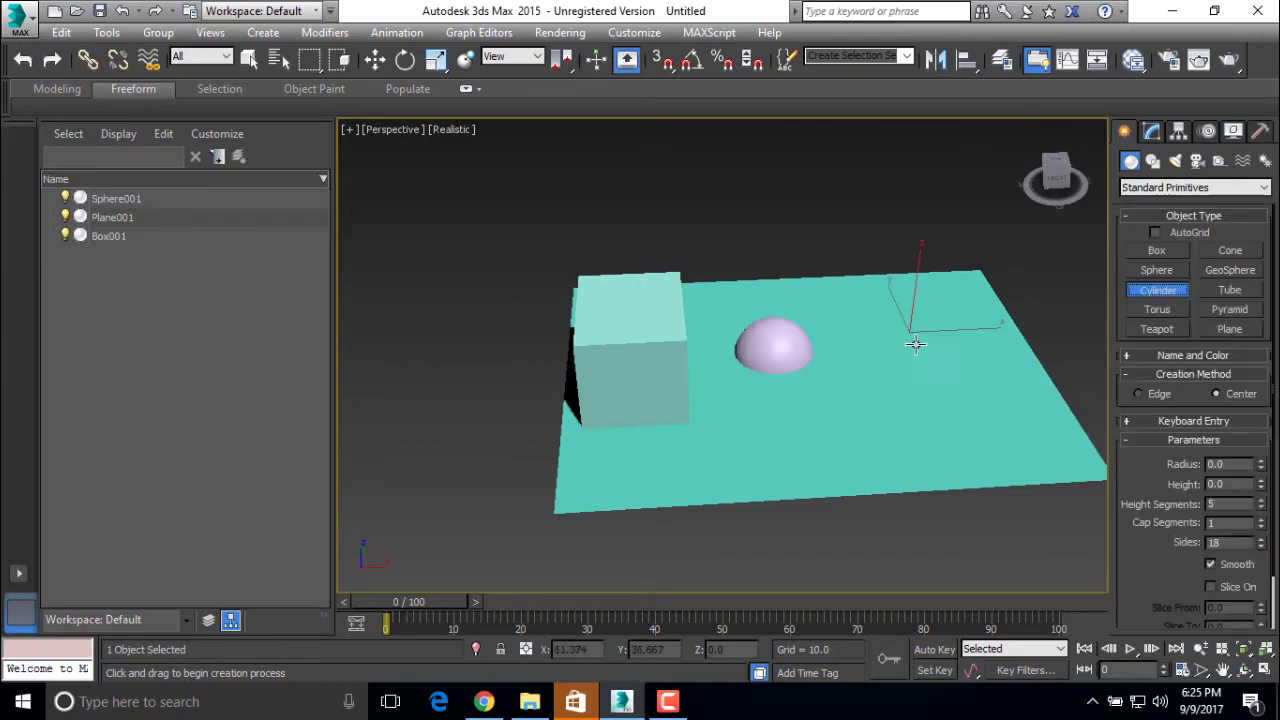
{"action": "left_click", "coordinate": [958, 307]}
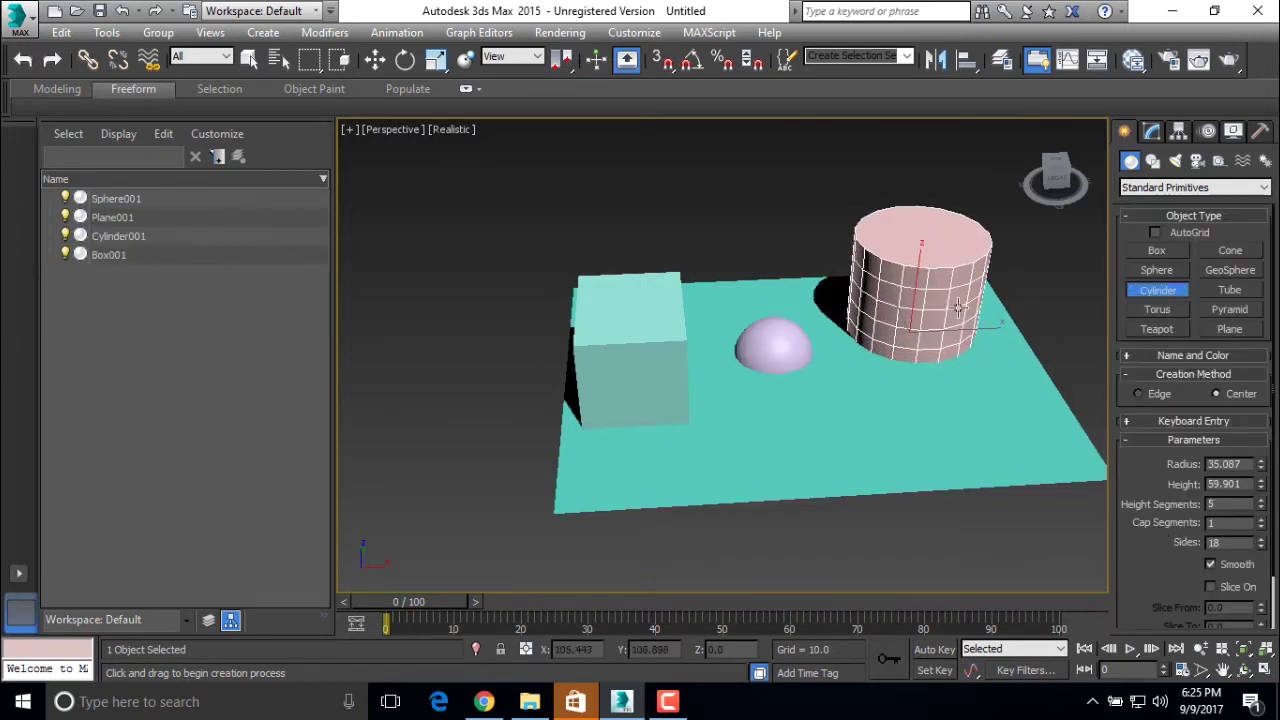
{"action": "left_click", "coordinate": [1157, 329]}
{"action": "left_click_drag", "start_coordinate": [840, 445], "coordinate": [998, 432]}
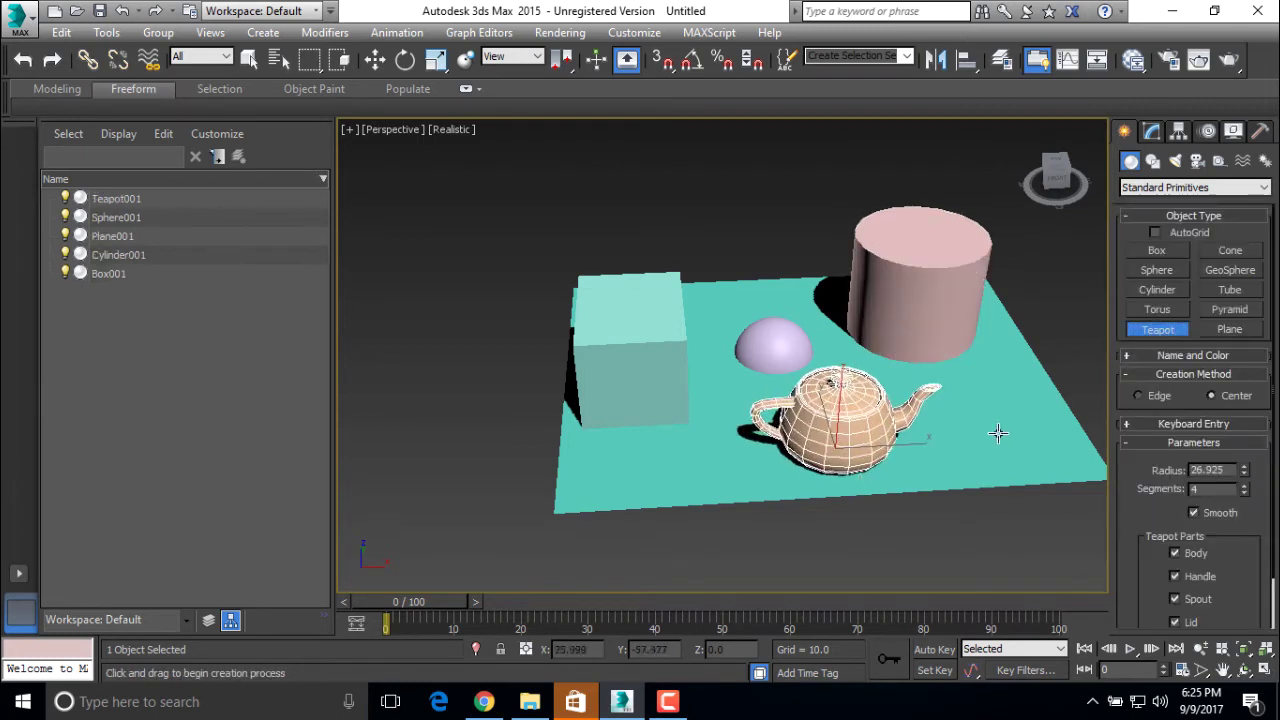
{"action": "middle_click_drag", "start_coordinate": [736, 455], "coordinate": [754, 455], "text": "alt"}
Lift the sphere above the plane to a Z height of about 29.
{"action": "left_click", "coordinate": [375, 60]}
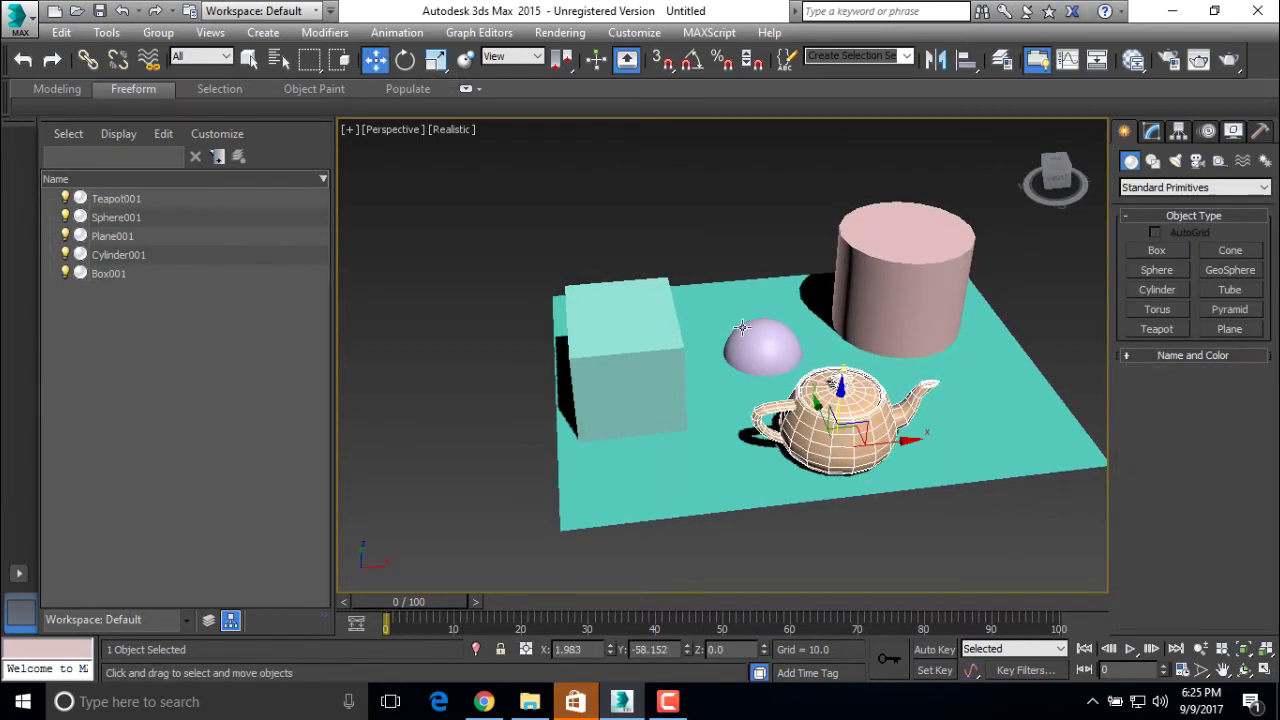
{"action": "left_click", "coordinate": [779, 348]}
{"action": "left_click_drag", "start_coordinate": [765, 299], "coordinate": [764, 264]}
{"action": "mouse_move", "coordinate": [730, 428]}
{"action": "middle_mouse_down", "text": "alt"}
{"action": "mouse_move", "coordinate": [704, 435]}
{"action": "mouse_move", "coordinate": [1074, 431]}
{"action": "mouse_move", "coordinate": [1003, 483]}
{"action": "mouse_move", "coordinate": [701, 420]}
{"action": "mouse_move", "coordinate": [961, 450]}
{"action": "mouse_move", "coordinate": [1043, 437]}
{"action": "mouse_move", "coordinate": [980, 434]}
{"action": "middle_mouse_up", "text": "alt"}
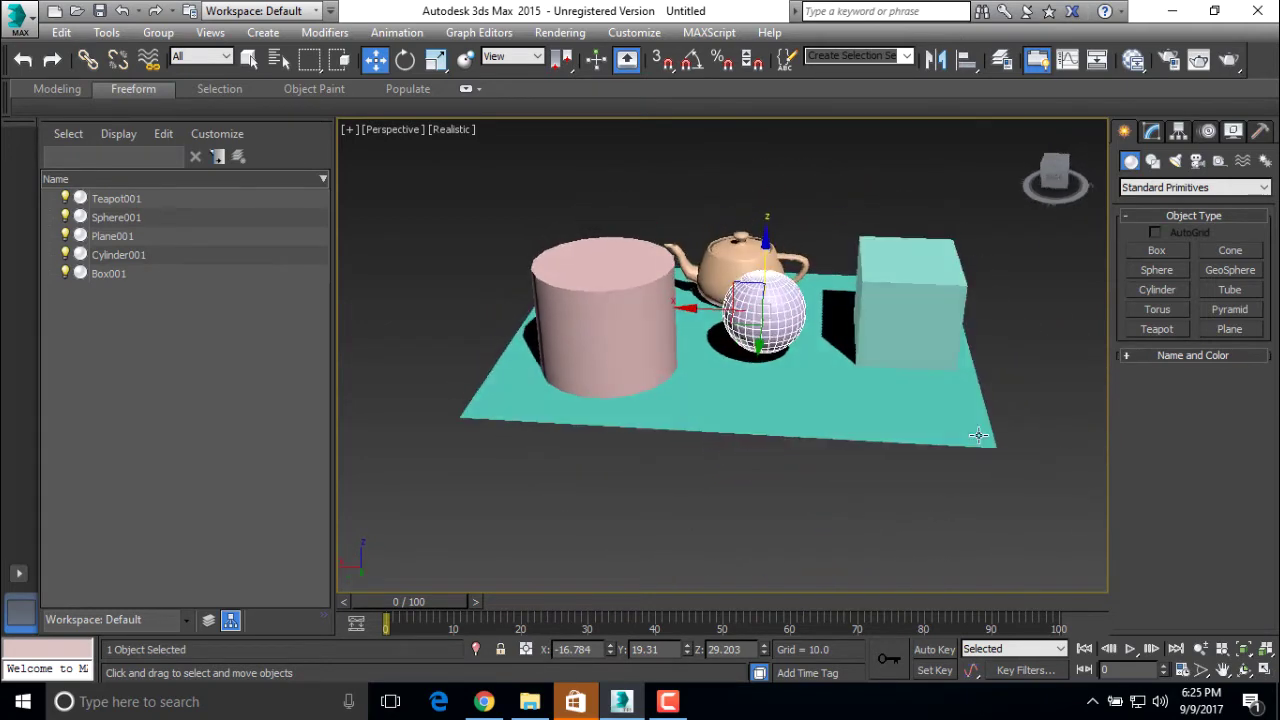
{"action": "middle_click_drag", "start_coordinate": [867, 409], "coordinate": [835, 360], "text": "alt"}
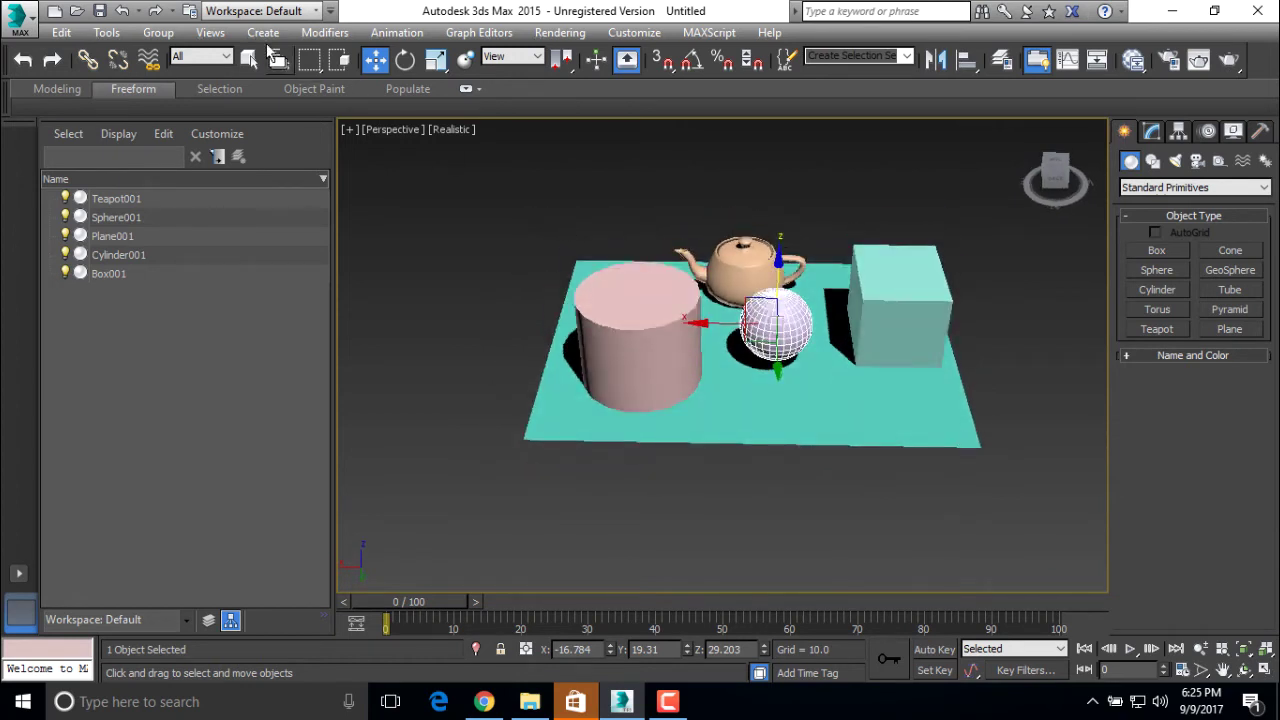
Create a standard Target Spotlight starting beside the sphere, with its target beyond the plane's cylinder end.
{"action": "left_click", "coordinate": [265, 36]}
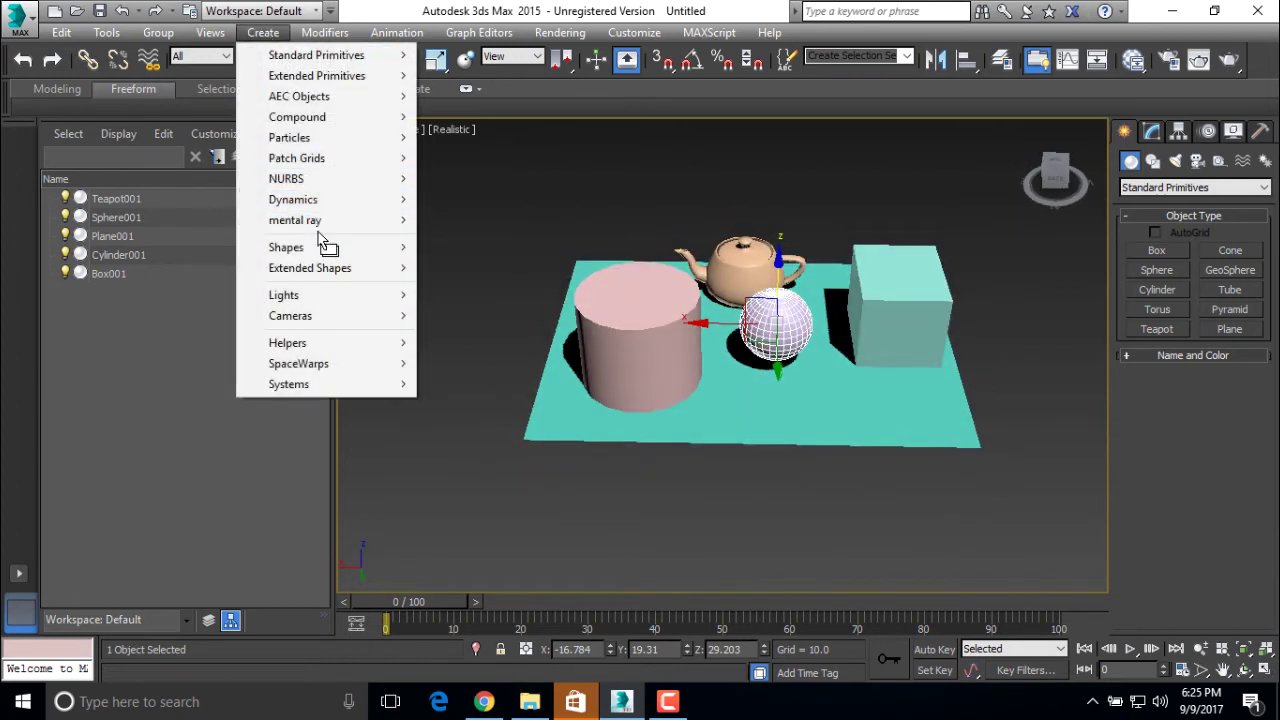
{"action": "mouse_move", "coordinate": [311, 299]}
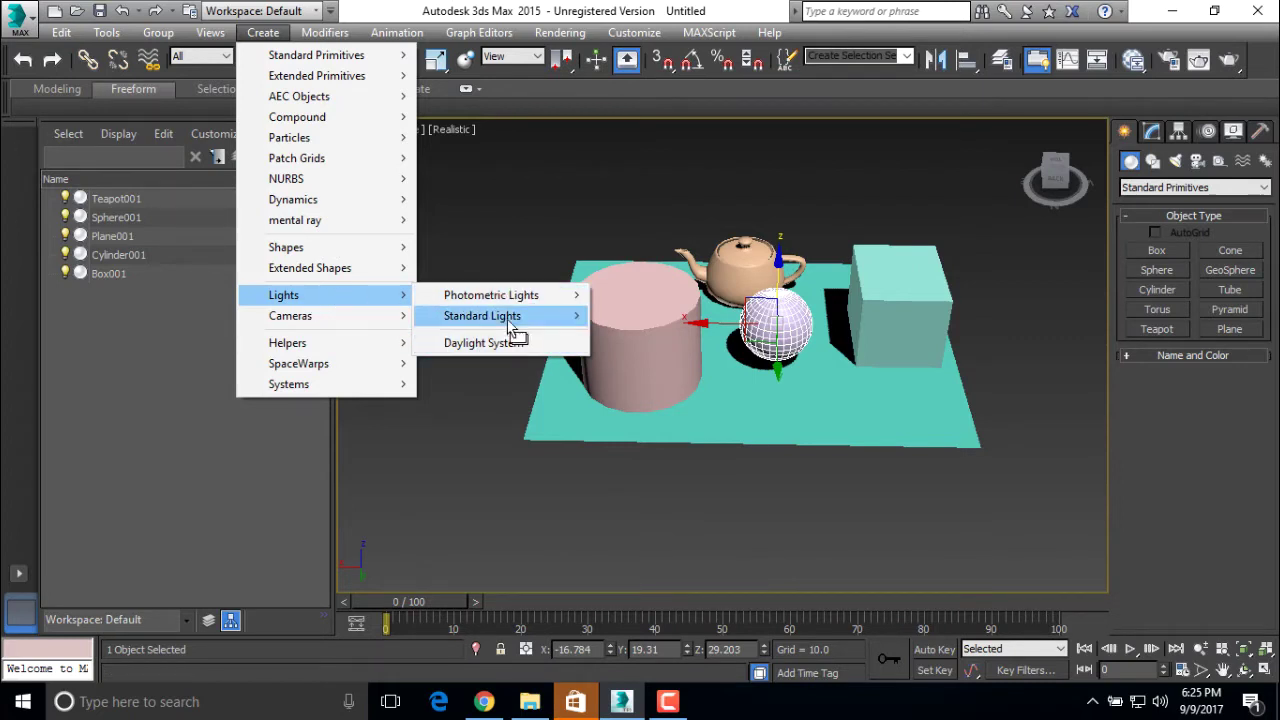
{"action": "mouse_move", "coordinate": [530, 298]}
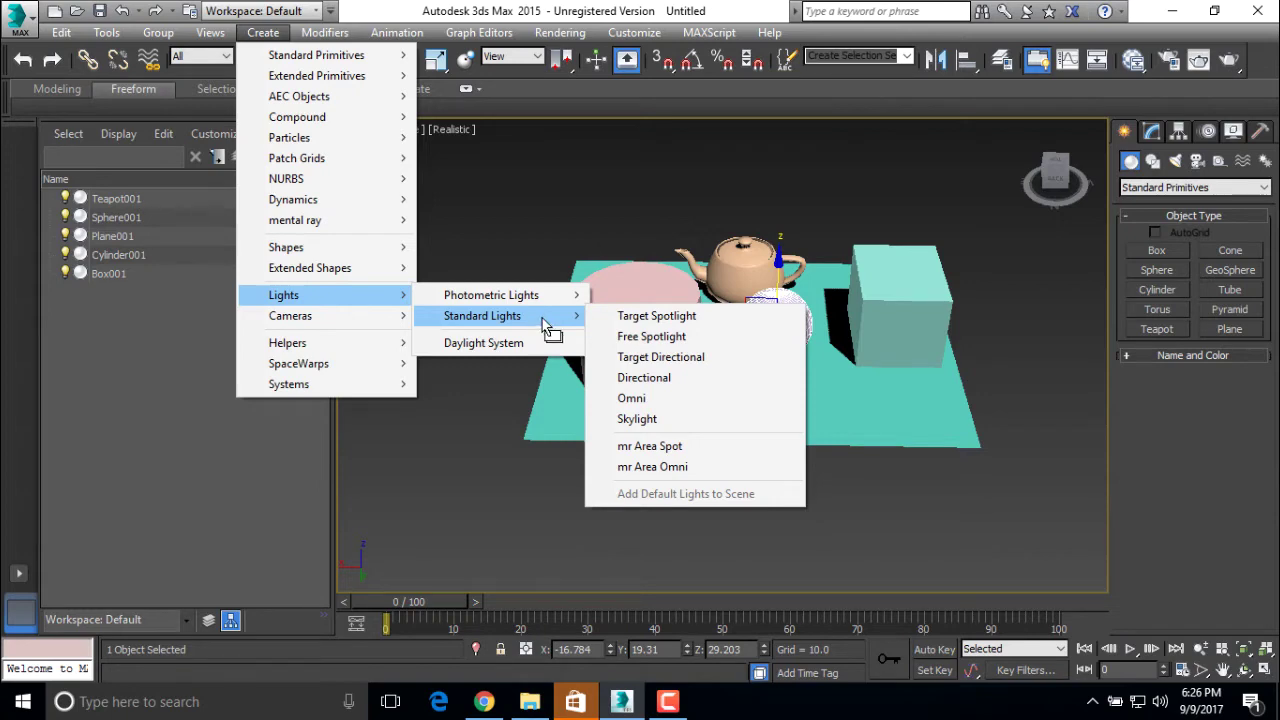
{"action": "left_click", "coordinate": [697, 317]}
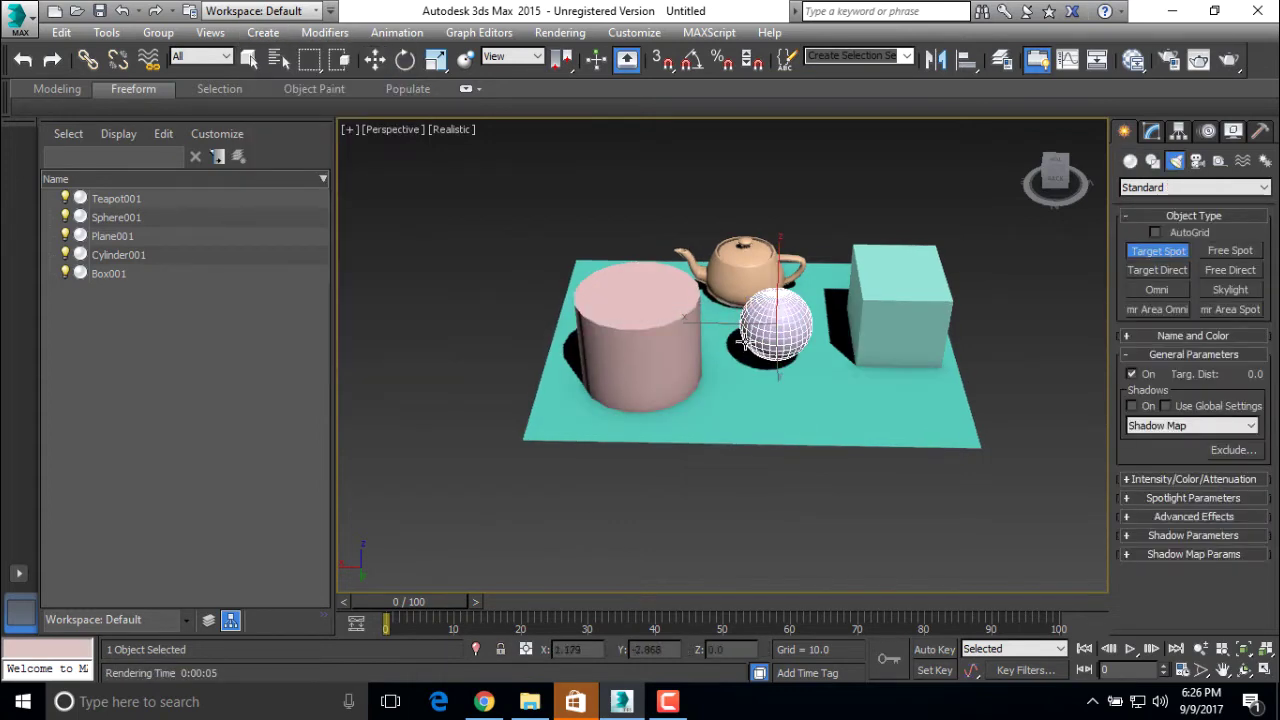
{"action": "left_click_drag", "start_coordinate": [745, 340], "coordinate": [469, 253]}
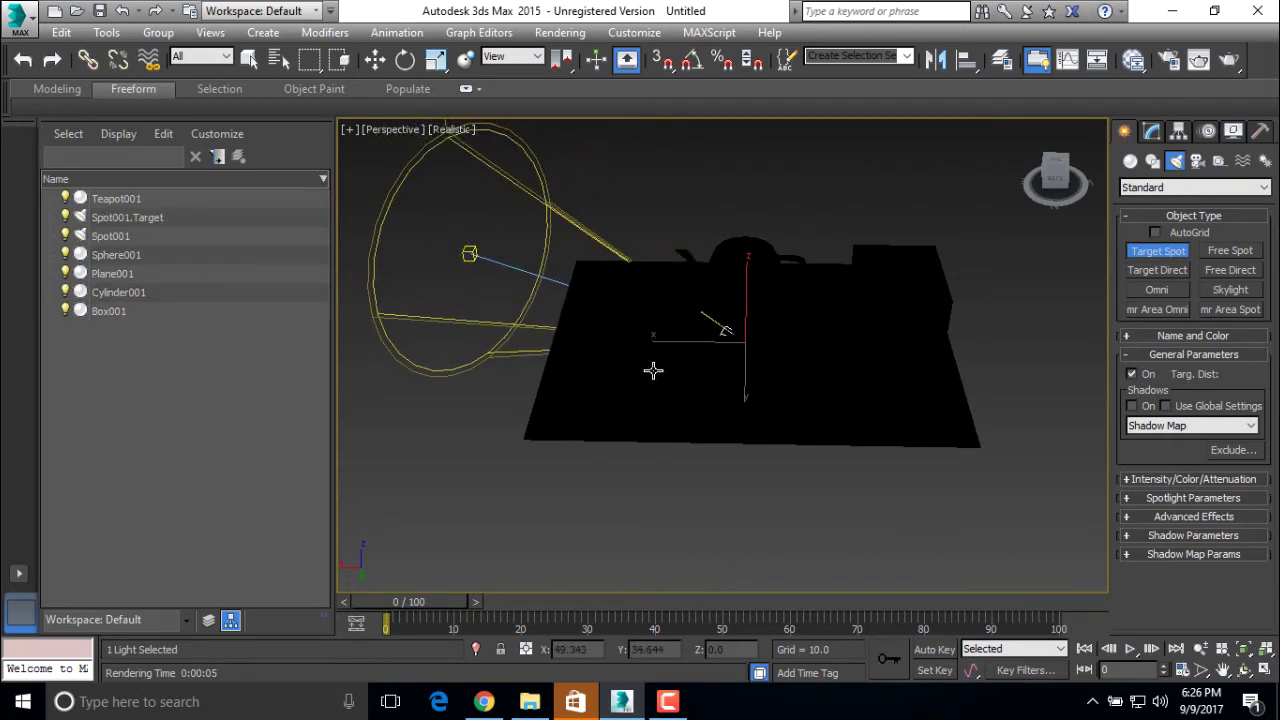
Raise the spotlight's source above the scene to a Z height of about 127.5.
{"action": "left_click", "coordinate": [375, 59]}
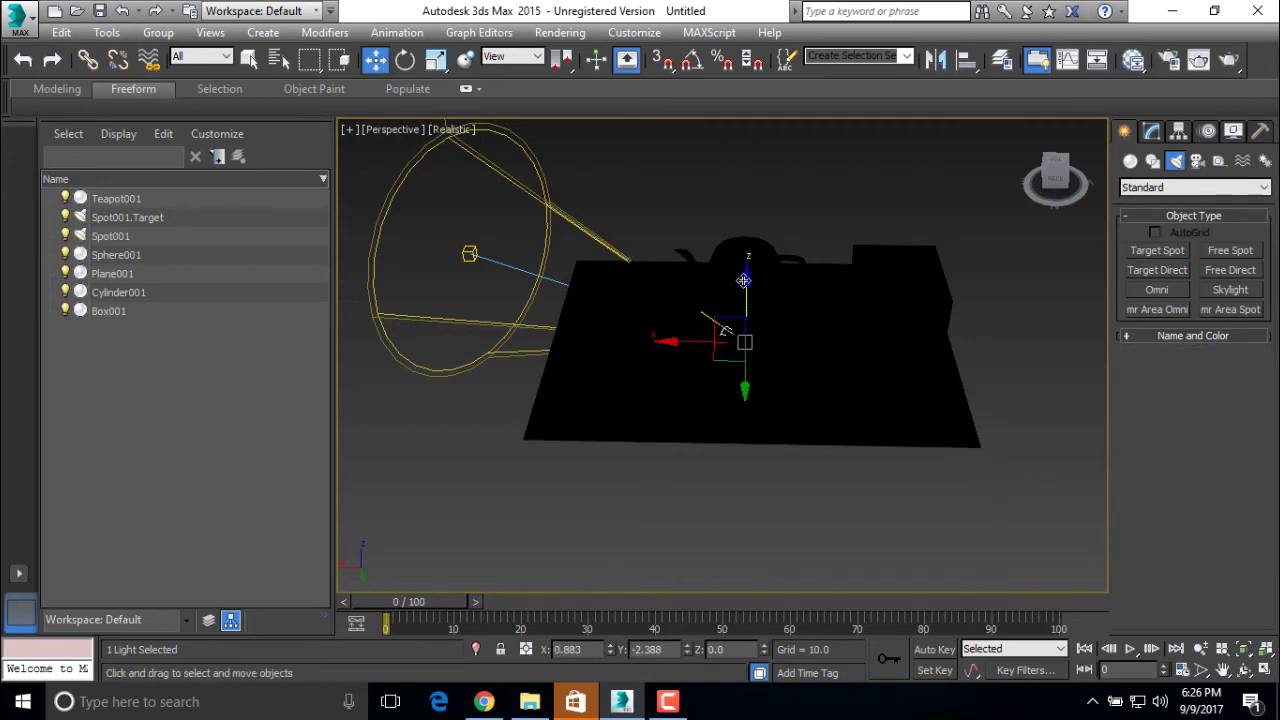
{"action": "left_click_drag", "start_coordinate": [744, 280], "coordinate": [705, 90]}
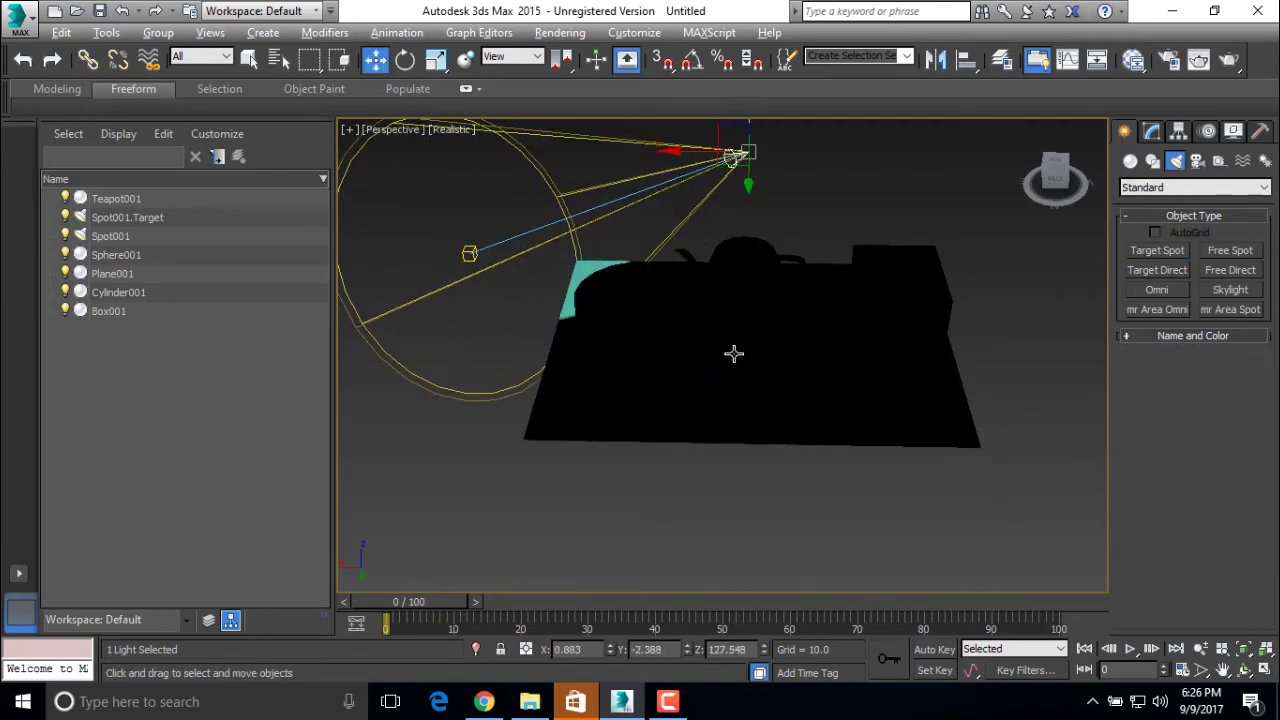
{"action": "middle_click_drag", "start_coordinate": [734, 354], "coordinate": [757, 354], "text": "alt"}
{"action": "scroll", "coordinate": [766, 340], "scroll_direction": "down", "scroll_amount": 2}
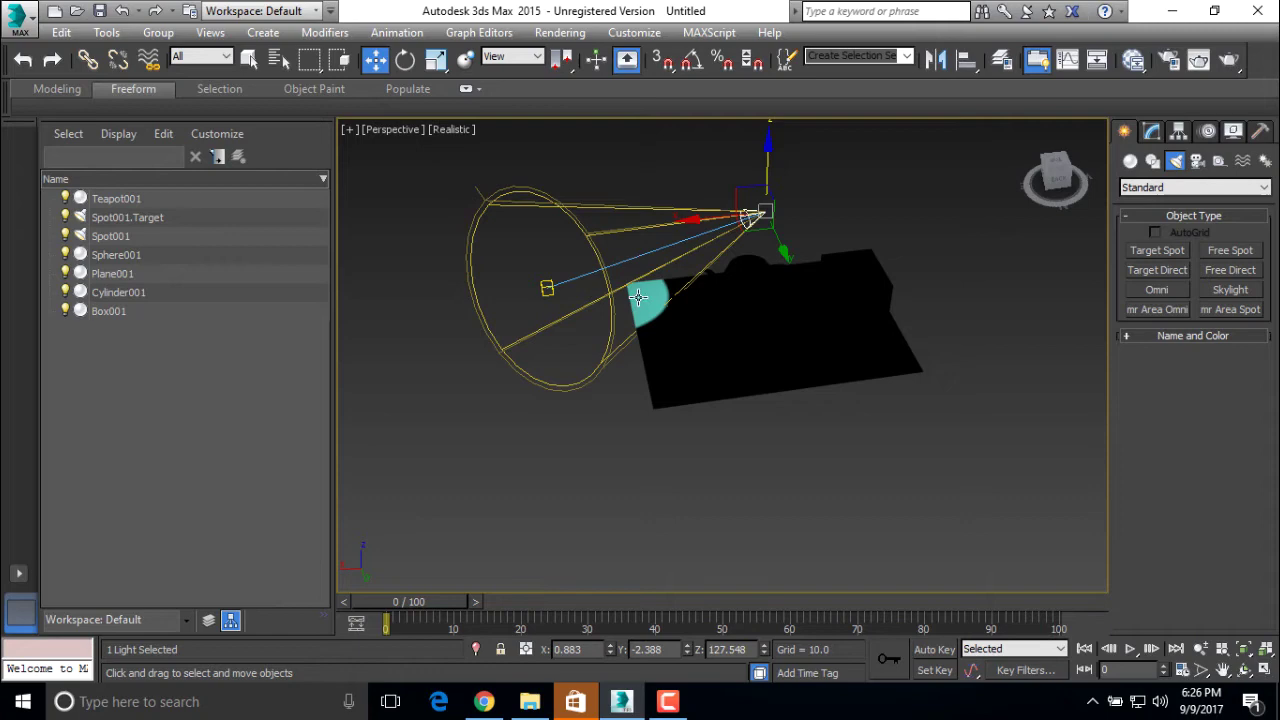
Move the spotlight's target onto the middle of the plane between the objects, at about X 3.6, Y -19.5.
{"action": "left_click", "coordinate": [547, 289]}
{"action": "left_click_drag", "start_coordinate": [490, 293], "coordinate": [667, 301]}
{"action": "left_click_drag", "start_coordinate": [743, 318], "coordinate": [760, 360]}
{"action": "scroll", "coordinate": [853, 338], "scroll_direction": "up", "scroll_amount": 3}
{"action": "middle_click_drag", "start_coordinate": [916, 352], "coordinate": [777, 366], "text": "alt"}
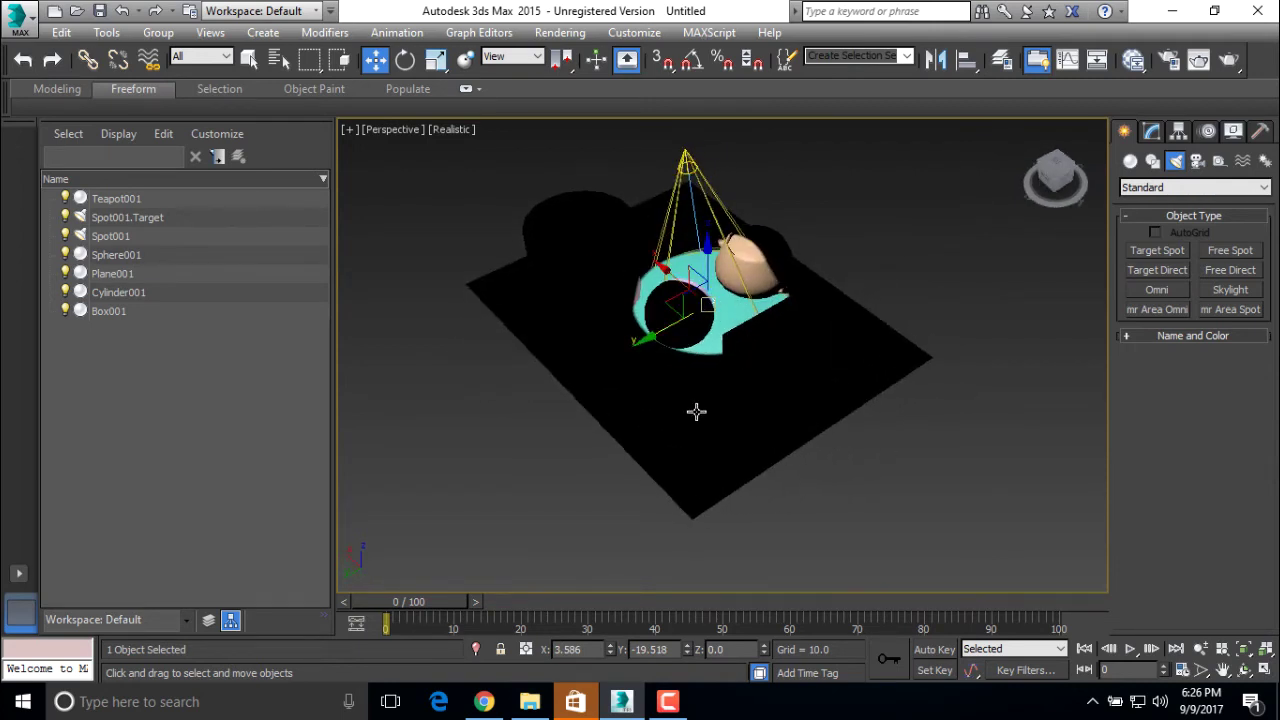
Raise the spotlight and its target together until the source is about 199 high and the light covers more of the objects.
{"action": "middle_click_drag", "start_coordinate": [696, 411], "coordinate": [772, 390], "text": "alt"}
{"action": "left_click", "coordinate": [701, 152]}
{"action": "scroll", "coordinate": [817, 263], "scroll_direction": "down", "scroll_amount": 3}
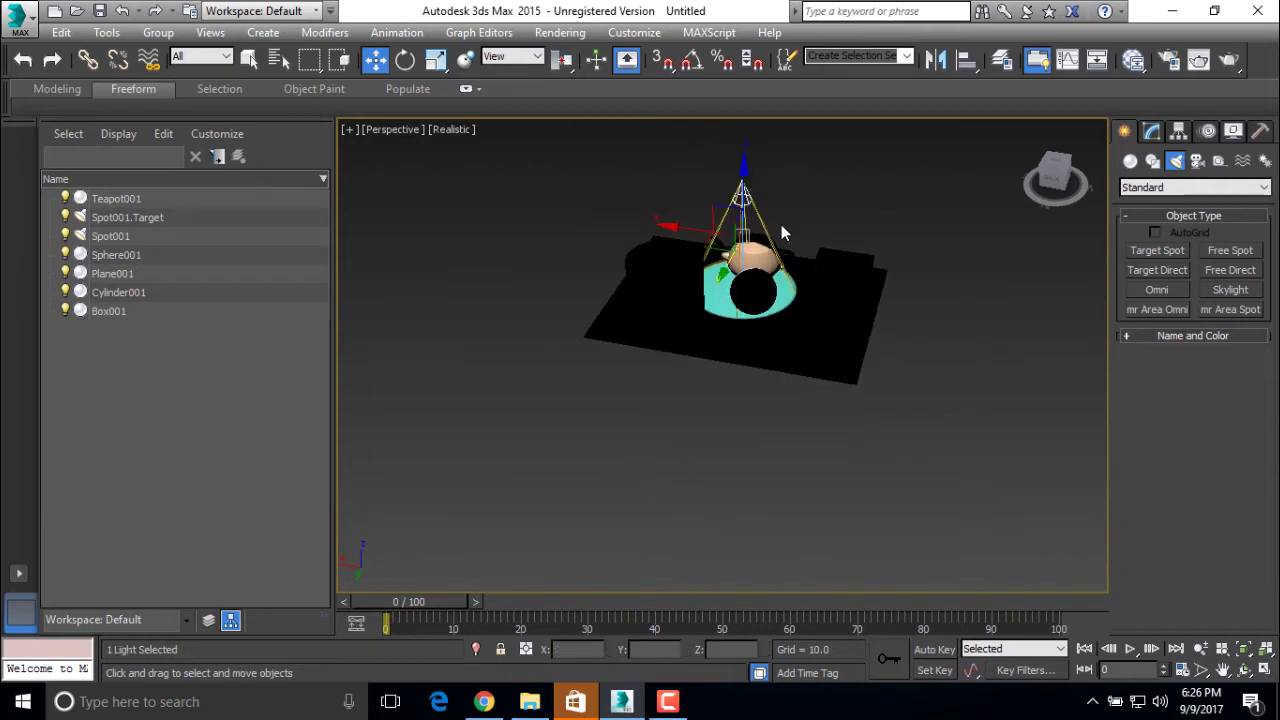
{"action": "left_click_drag", "start_coordinate": [745, 118], "coordinate": [744, 120]}
{"action": "middle_click_drag", "start_coordinate": [754, 334], "coordinate": [811, 343], "text": "alt"}
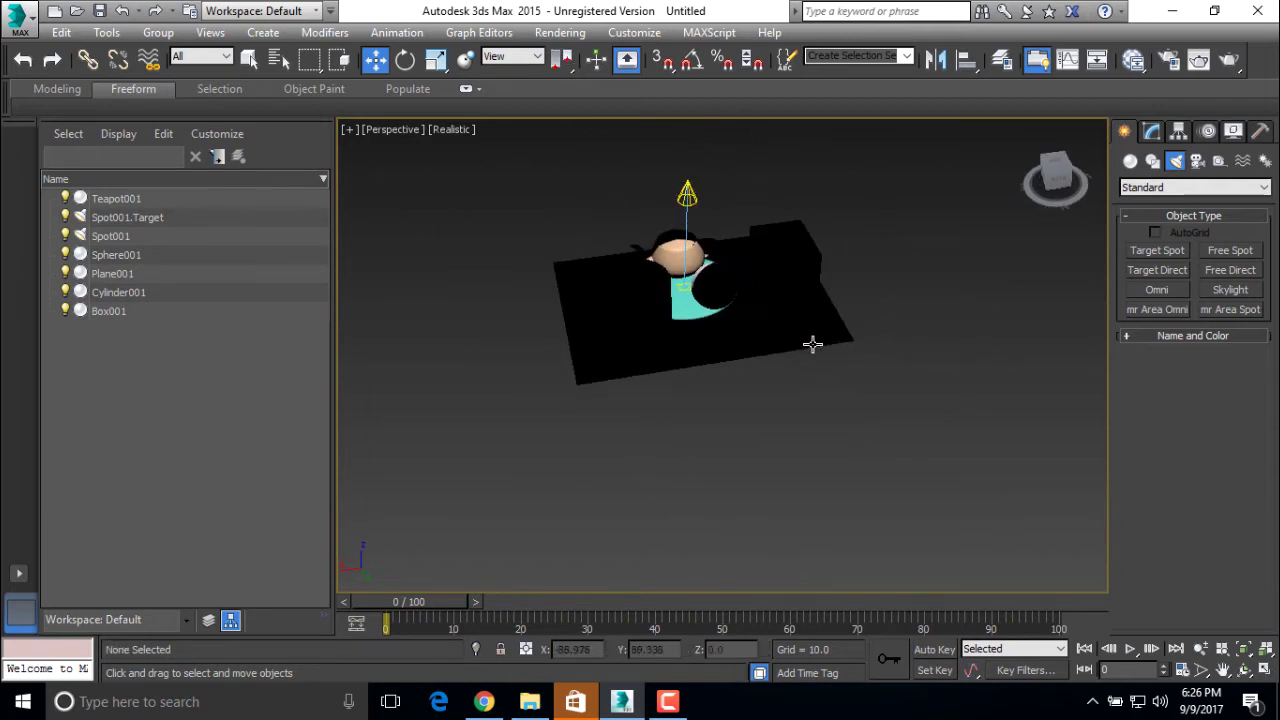
{"action": "scroll", "coordinate": [811, 343], "scroll_direction": "down", "scroll_amount": 3}
{"action": "left_click", "coordinate": [727, 250]}
{"action": "left_click_drag", "start_coordinate": [725, 201], "coordinate": [745, 89]}
{"action": "left_click_drag", "start_coordinate": [728, 133], "coordinate": [795, 308]}
{"action": "middle_click_drag", "start_coordinate": [795, 308], "coordinate": [719, 267], "text": "alt"}
{"action": "scroll", "coordinate": [719, 267], "scroll_direction": "up", "scroll_amount": 4}
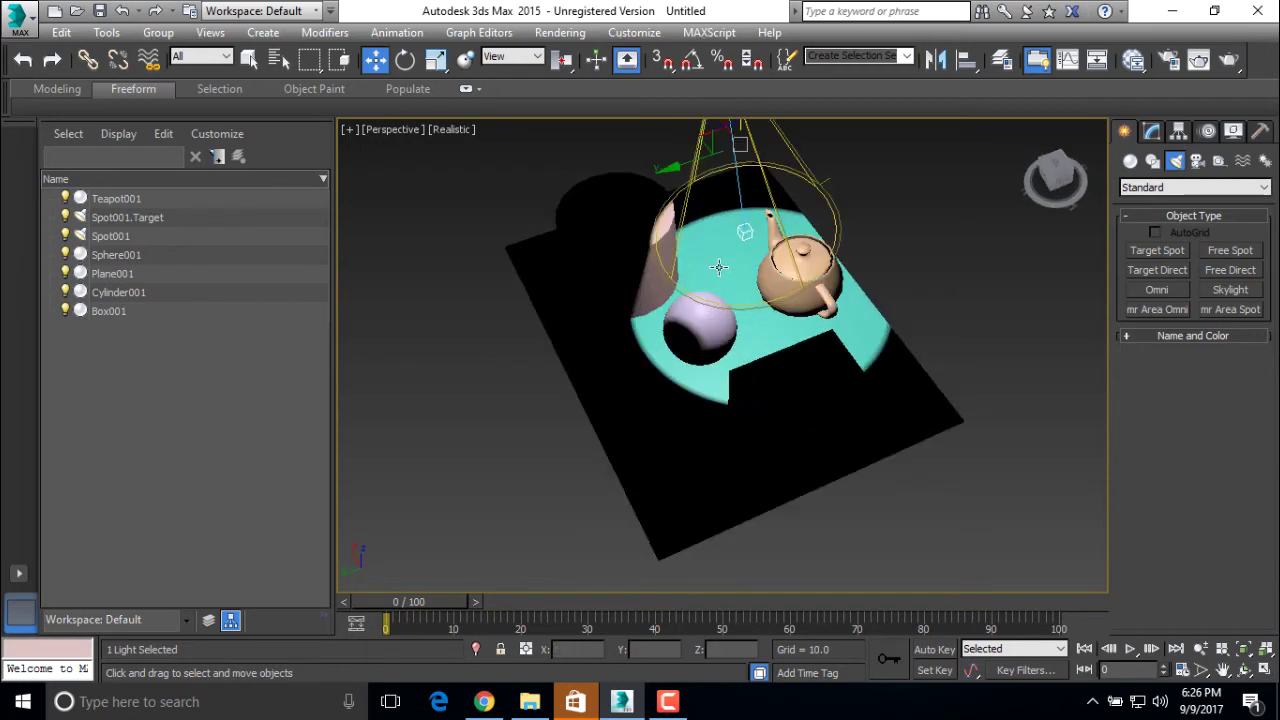
Shift the spotlight and its target together across the plane, bringing the source to about Y 29.6, and examine the lit objects.
{"action": "left_click_drag", "start_coordinate": [678, 183], "coordinate": [653, 240]}
{"action": "middle_click_drag", "start_coordinate": [648, 352], "coordinate": [840, 300], "text": "alt"}
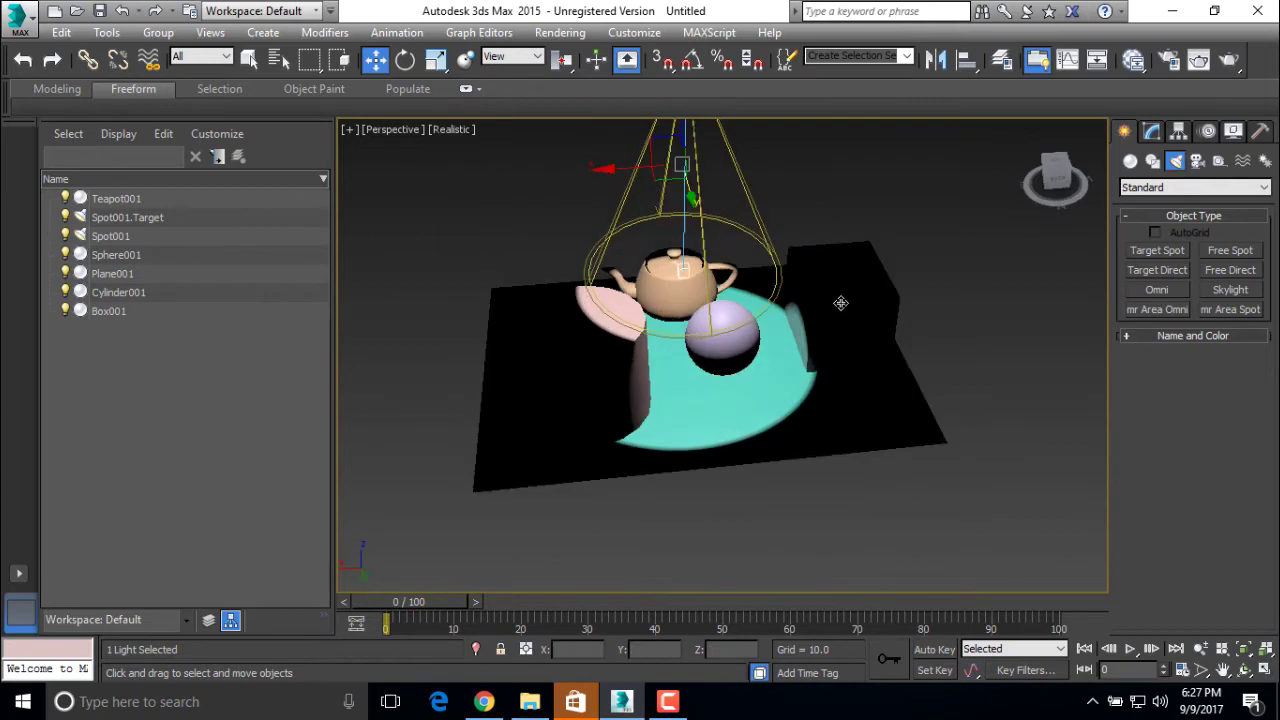
{"action": "scroll", "coordinate": [814, 313], "scroll_direction": "up", "scroll_amount": 2}
{"action": "middle_click_drag", "start_coordinate": [780, 359], "coordinate": [754, 363], "text": "alt"}
{"action": "scroll", "coordinate": [754, 363], "scroll_direction": "up", "scroll_amount": 2}
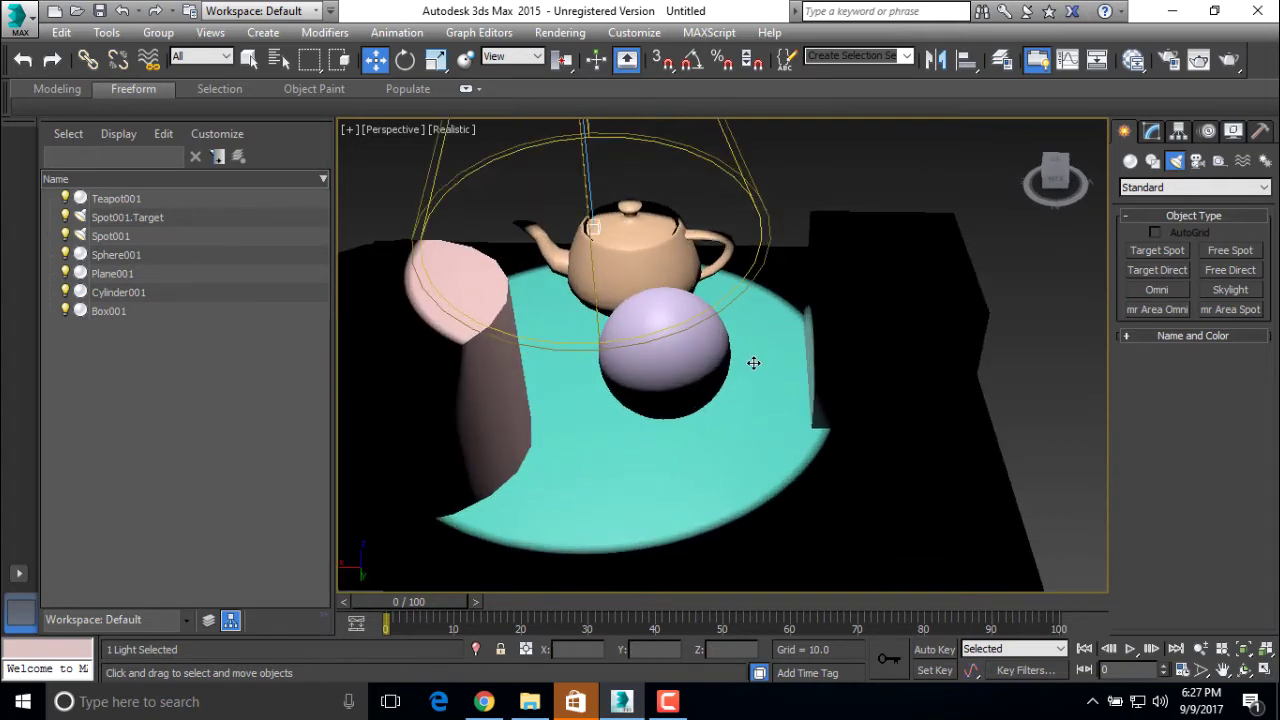
{"action": "scroll", "coordinate": [758, 357], "scroll_direction": "down", "scroll_amount": 4}
{"action": "scroll", "coordinate": [757, 358], "scroll_direction": "up", "scroll_amount": 4}
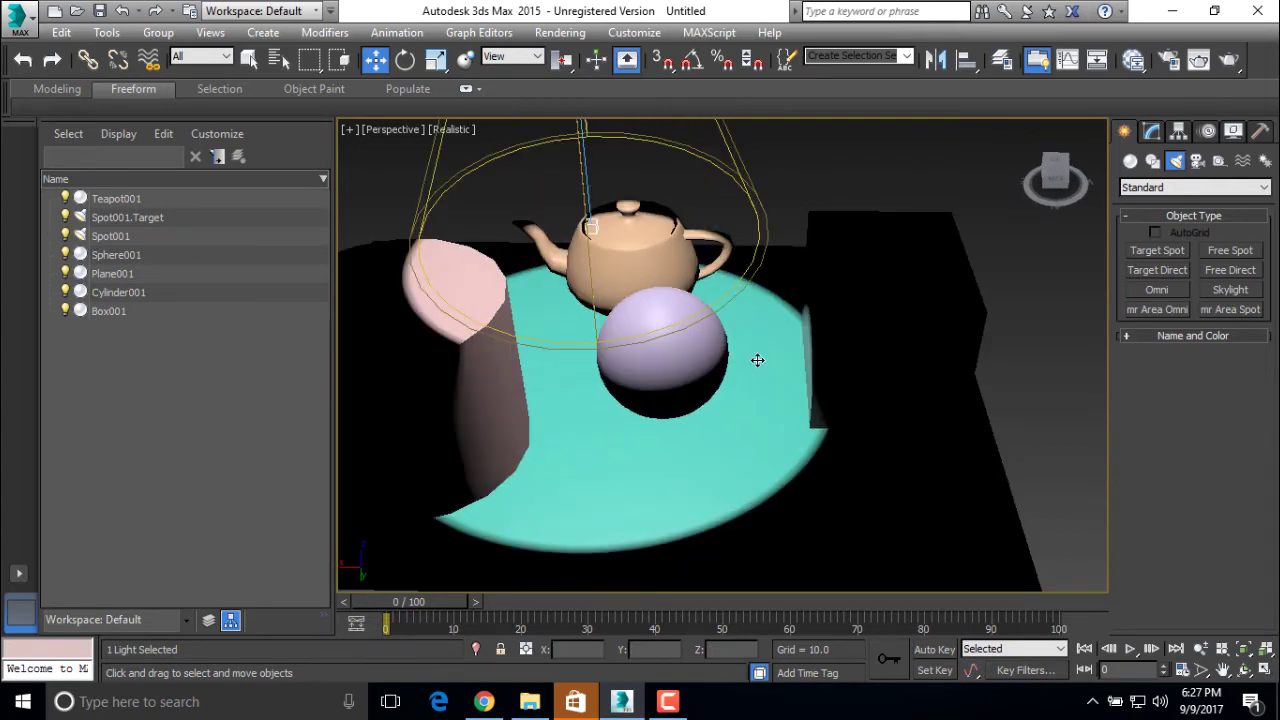
Render the Perspective view to check the spotlight's effect, and close the rendered frame.
{"action": "left_click", "coordinate": [560, 32]}
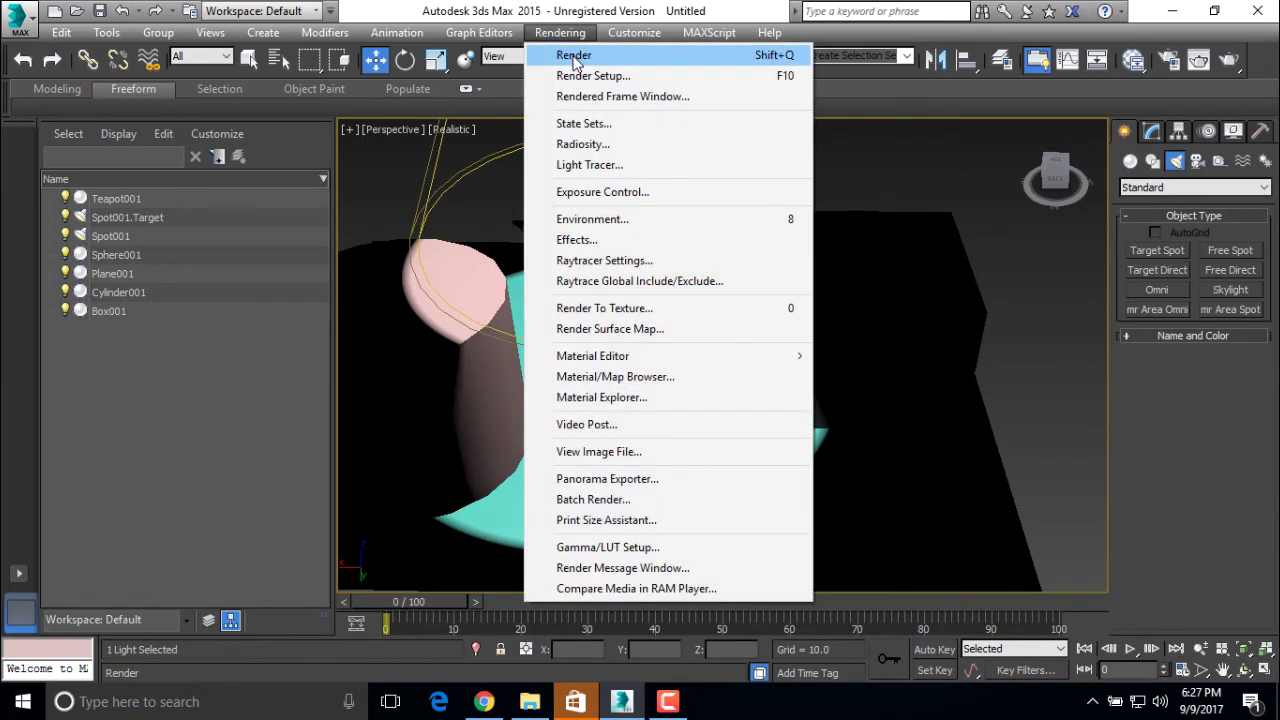
{"action": "left_click", "coordinate": [575, 56]}
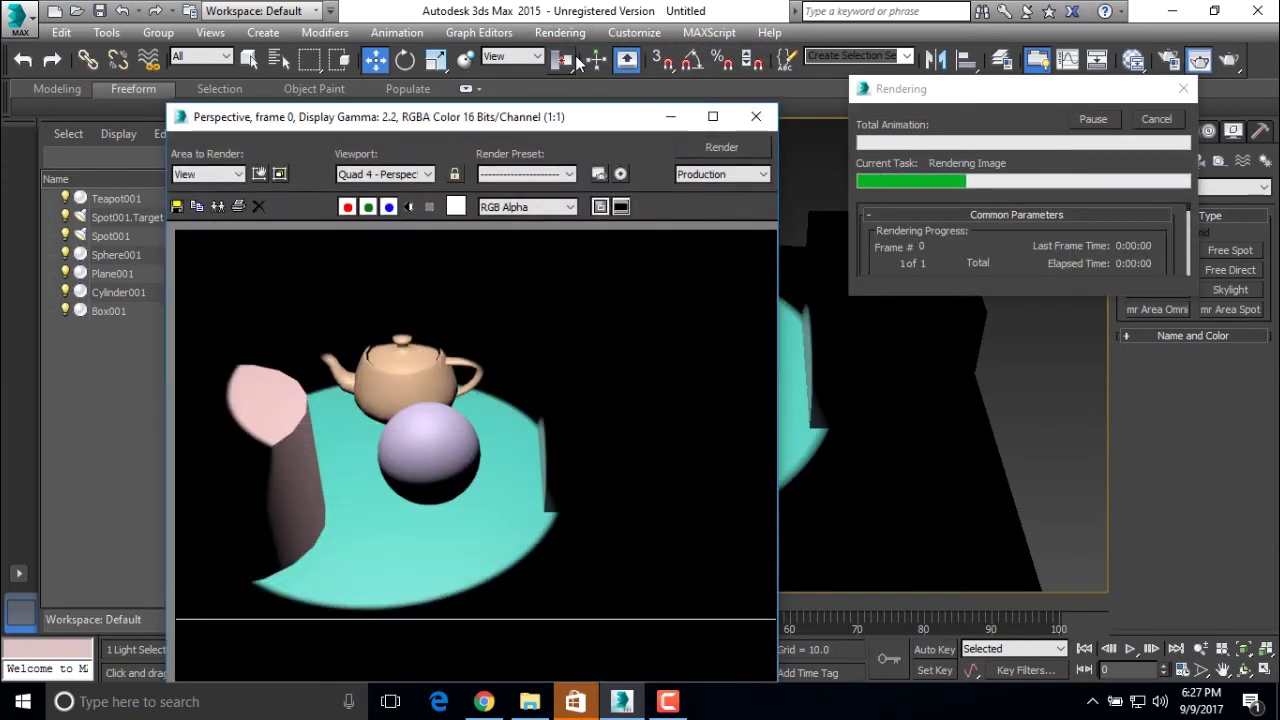
{"action": "left_click", "coordinate": [757, 117]}
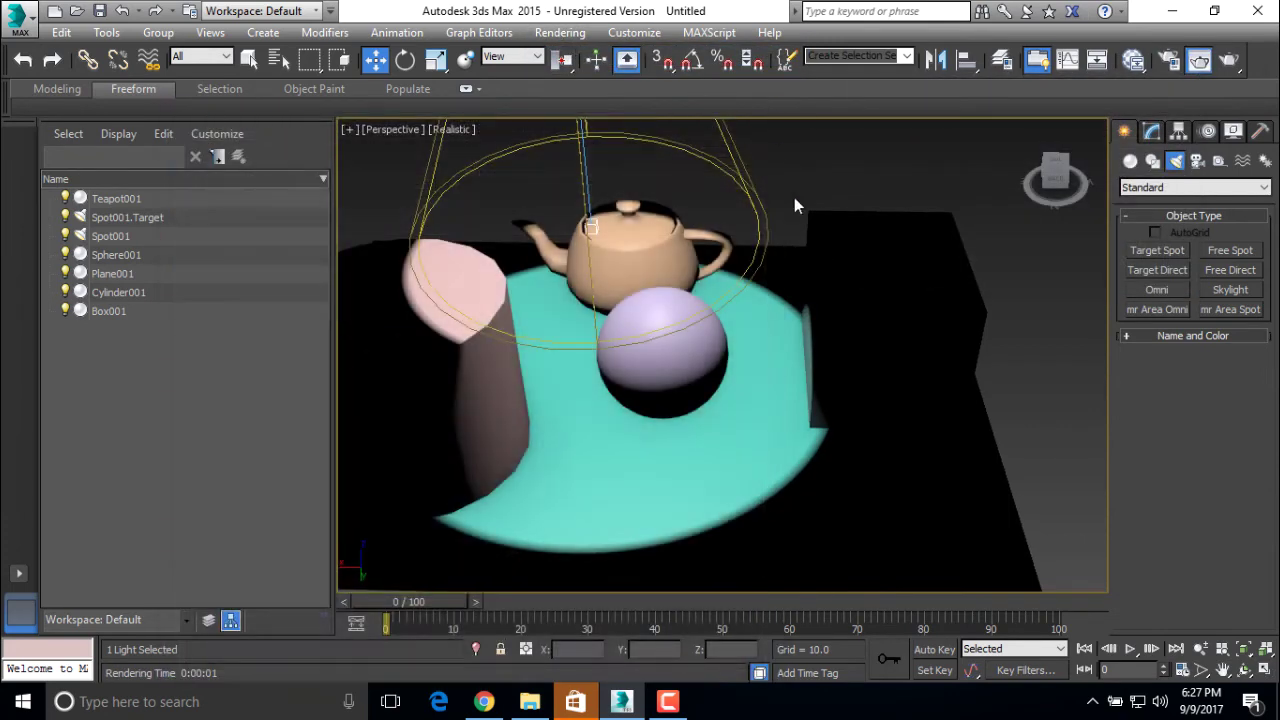
Delete the spotlight together with its target from the scene.
{"action": "scroll", "coordinate": [762, 254], "scroll_direction": "down", "scroll_amount": 5}
{"action": "left_click", "coordinate": [707, 129]}
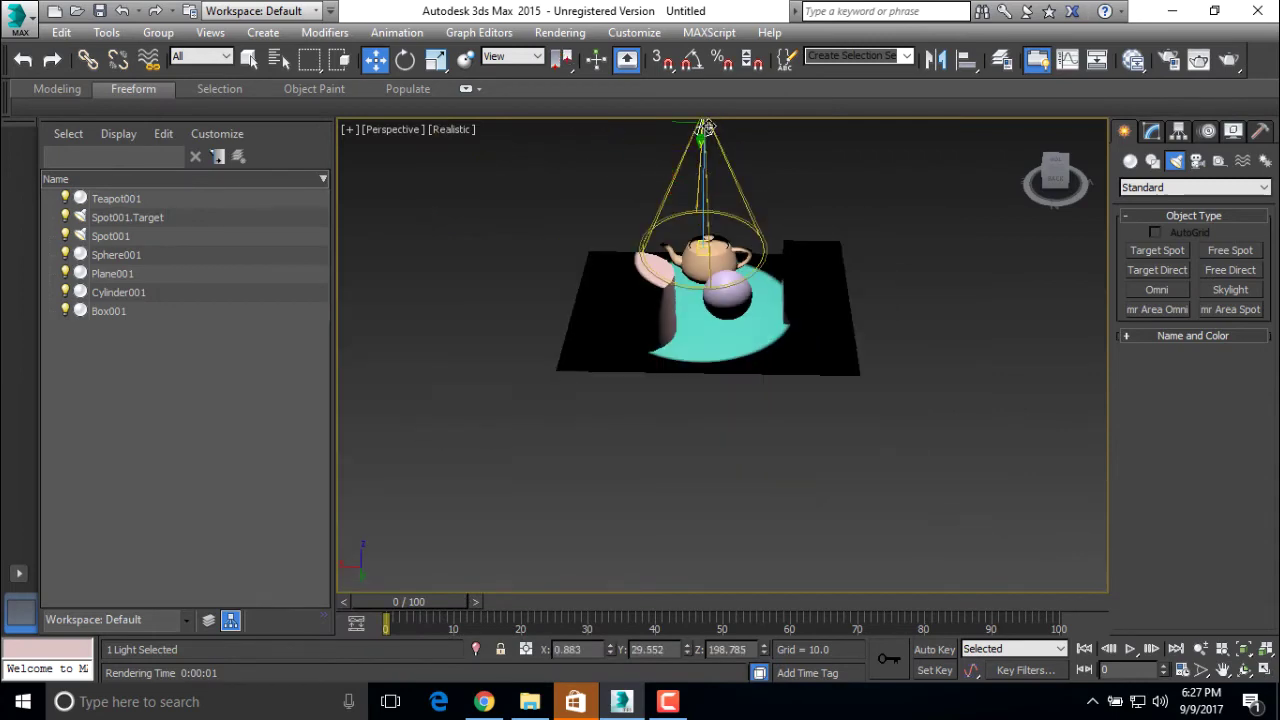
{"action": "key", "text": "Delete"}
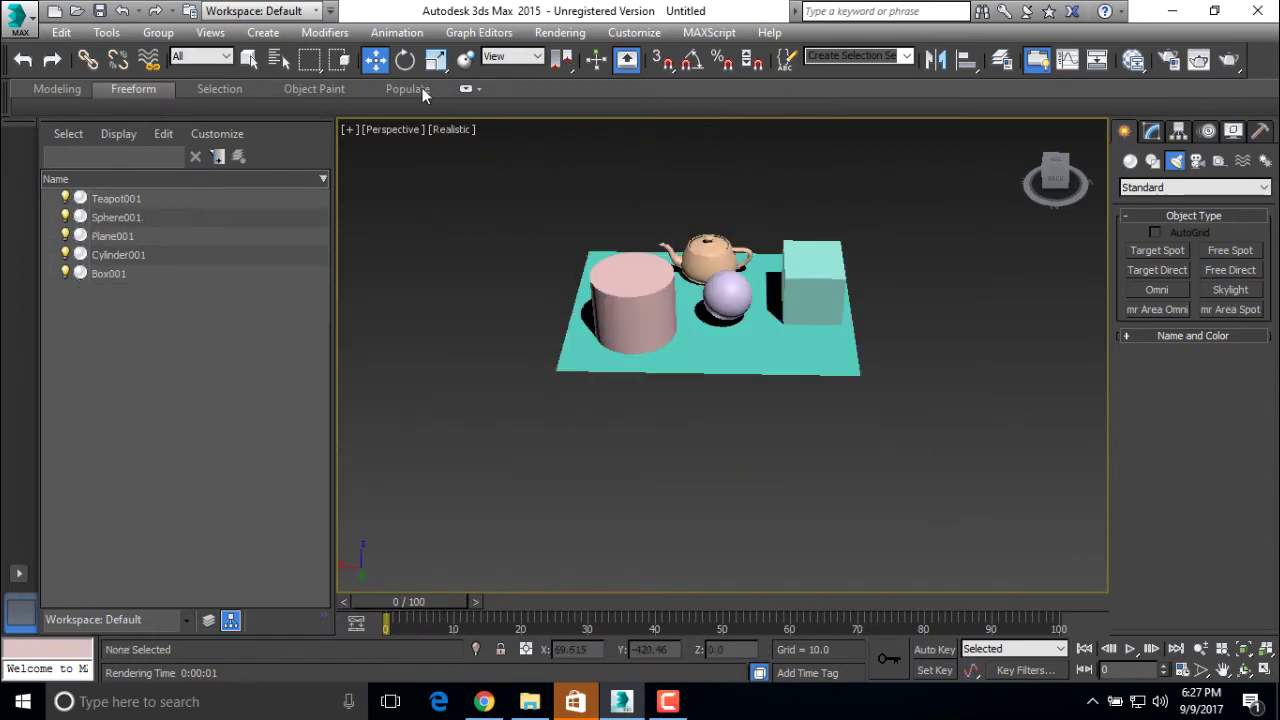
Create a standard Omni light on the plane beside the cylinder, at about X 22.7, Y 41.1.
{"action": "left_click", "coordinate": [262, 33]}
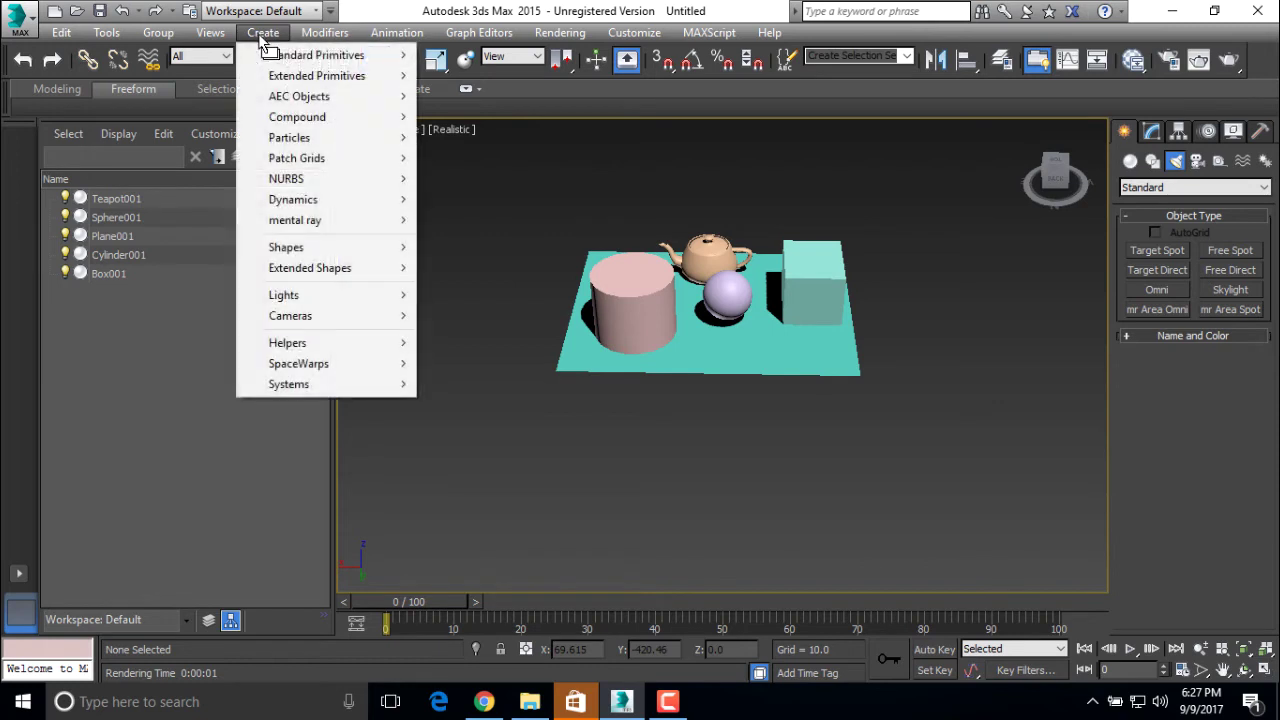
{"action": "mouse_move", "coordinate": [318, 300]}
{"action": "mouse_move", "coordinate": [490, 318]}
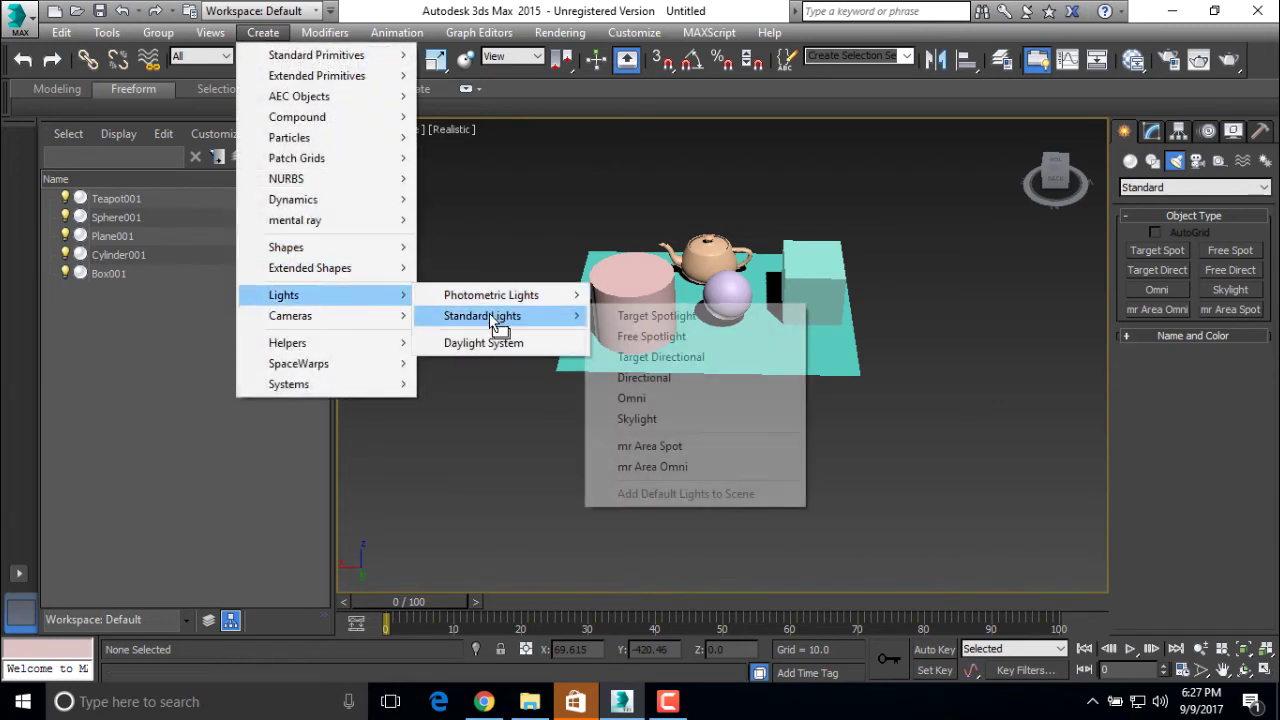
{"action": "left_click", "coordinate": [648, 399]}
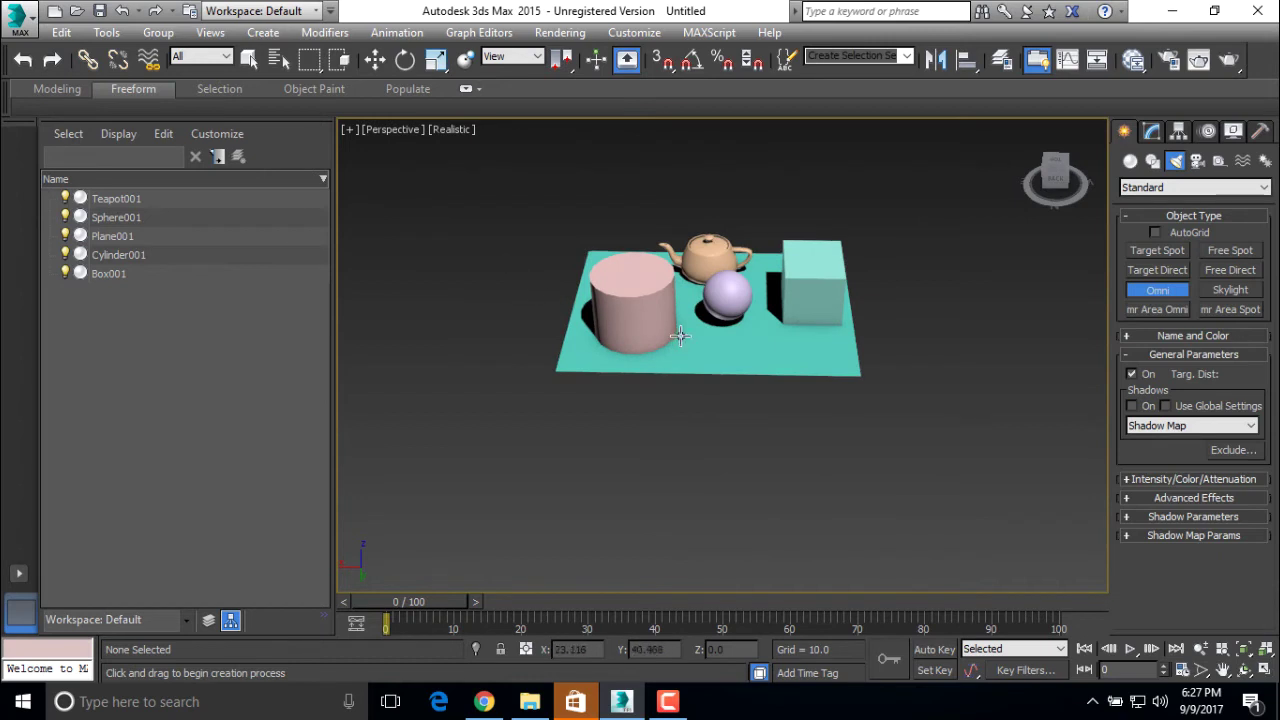
{"action": "left_click", "coordinate": [680, 336]}
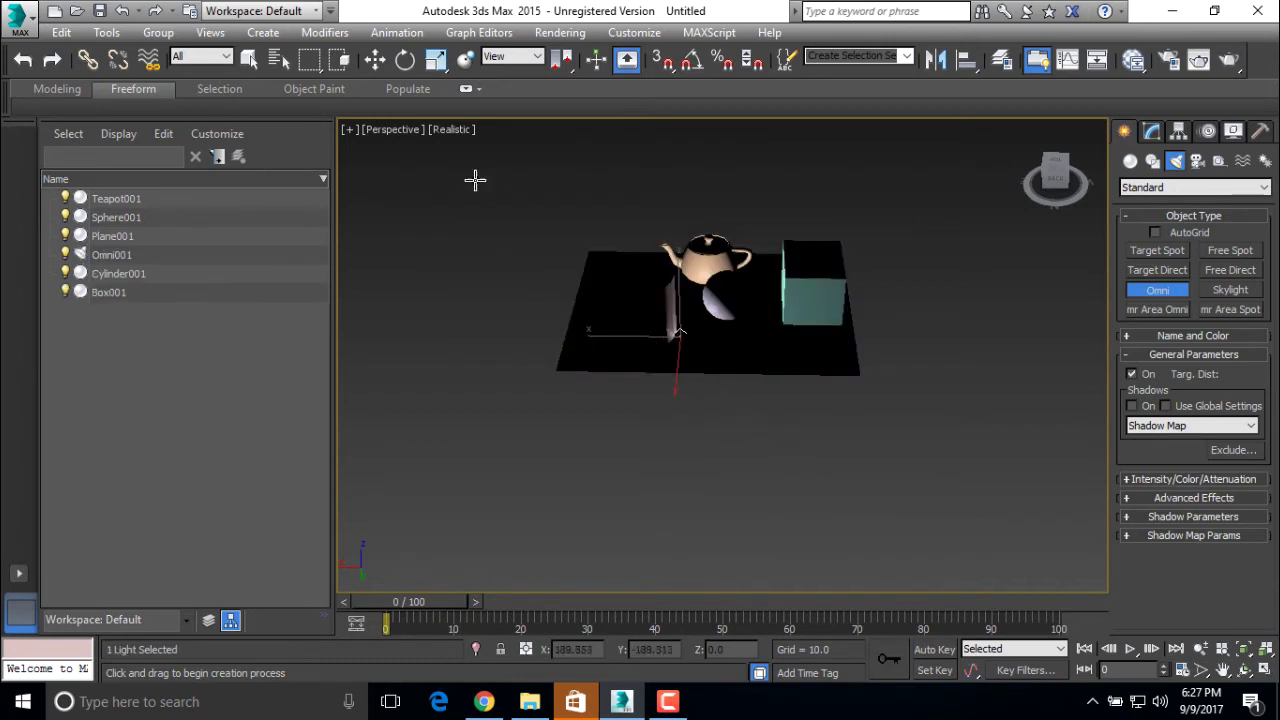
Raise the omni light above the plane to a height of about Z 61.
{"action": "left_click", "coordinate": [375, 62]}
{"action": "scroll", "coordinate": [735, 449], "scroll_direction": "up", "scroll_amount": 4}
{"action": "scroll", "coordinate": [632, 335], "scroll_direction": "down", "scroll_amount": 4}
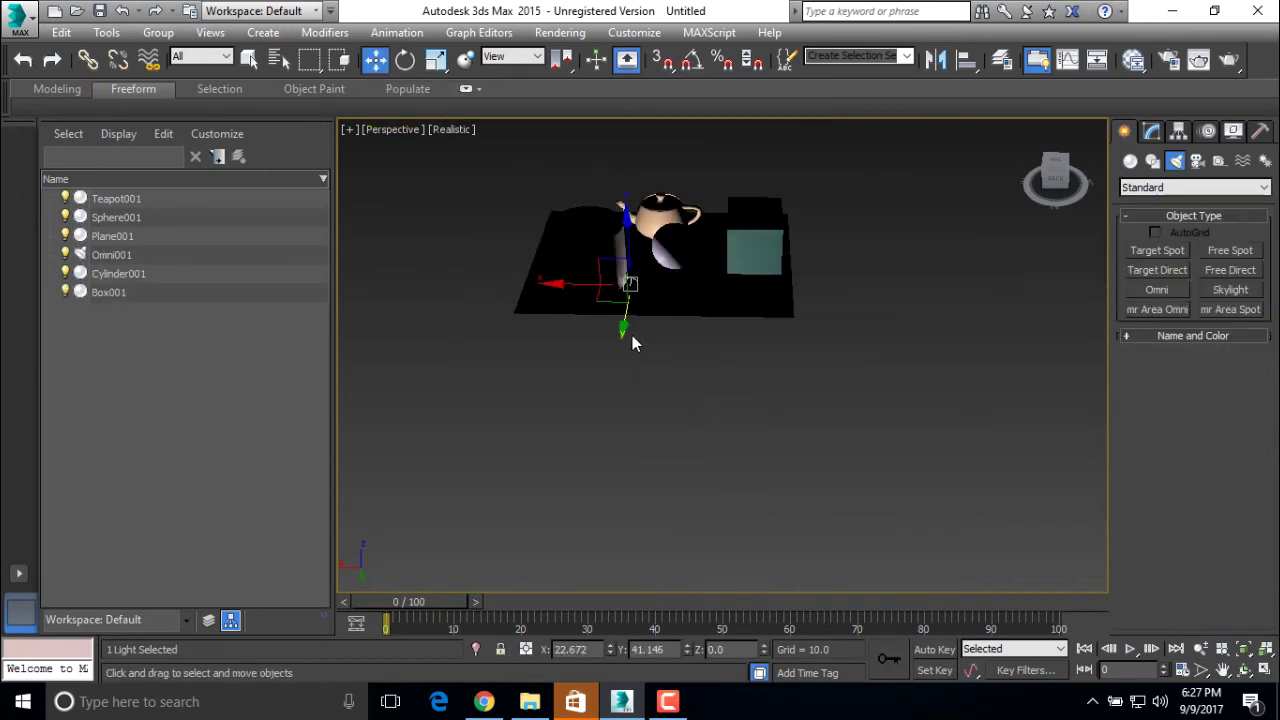
{"action": "left_click_drag", "start_coordinate": [632, 343], "coordinate": [635, 174]}
{"action": "scroll", "coordinate": [714, 263], "scroll_direction": "up", "scroll_amount": 5}
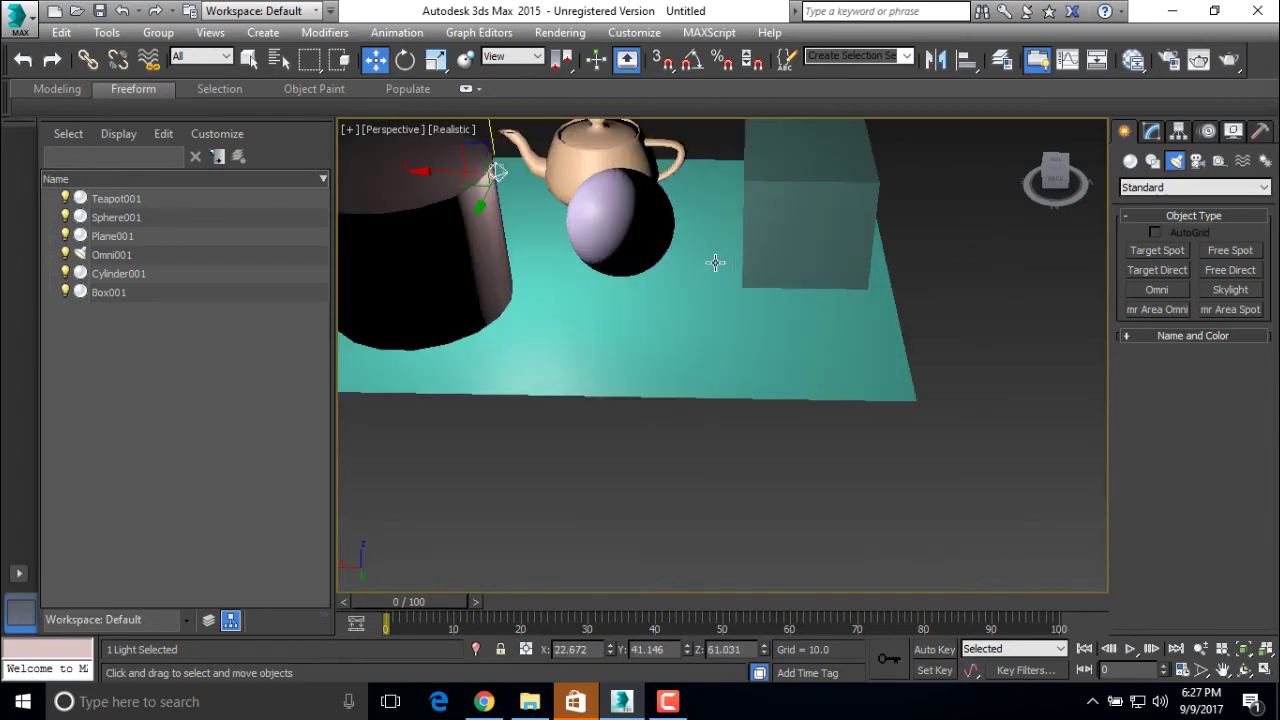
Move the omni light above the cylinder, at about X 58.8, Y 46.8, Z 77.6, examine its effect, and delete it.
{"action": "middle_click_drag", "start_coordinate": [741, 321], "coordinate": [705, 407], "text": "alt"}
{"action": "left_click_drag", "start_coordinate": [700, 374], "coordinate": [574, 395]}
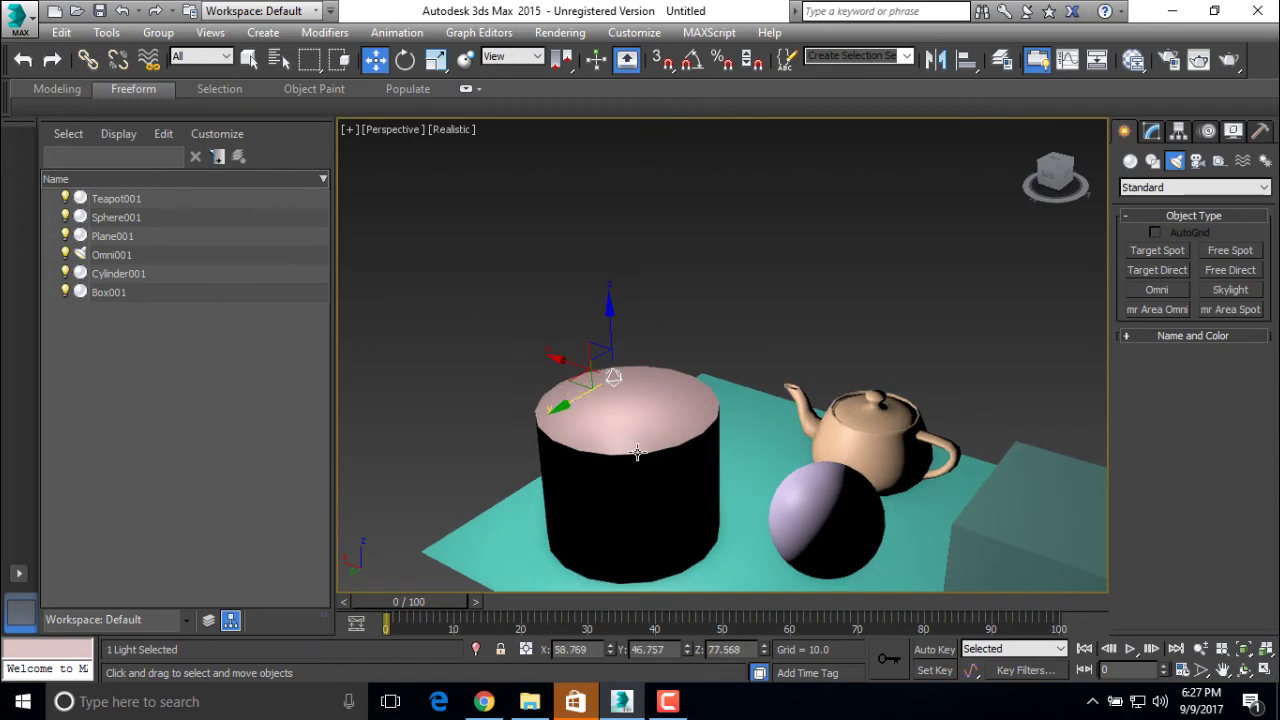
{"action": "middle_click_drag", "start_coordinate": [635, 440], "coordinate": [711, 460], "text": "alt"}
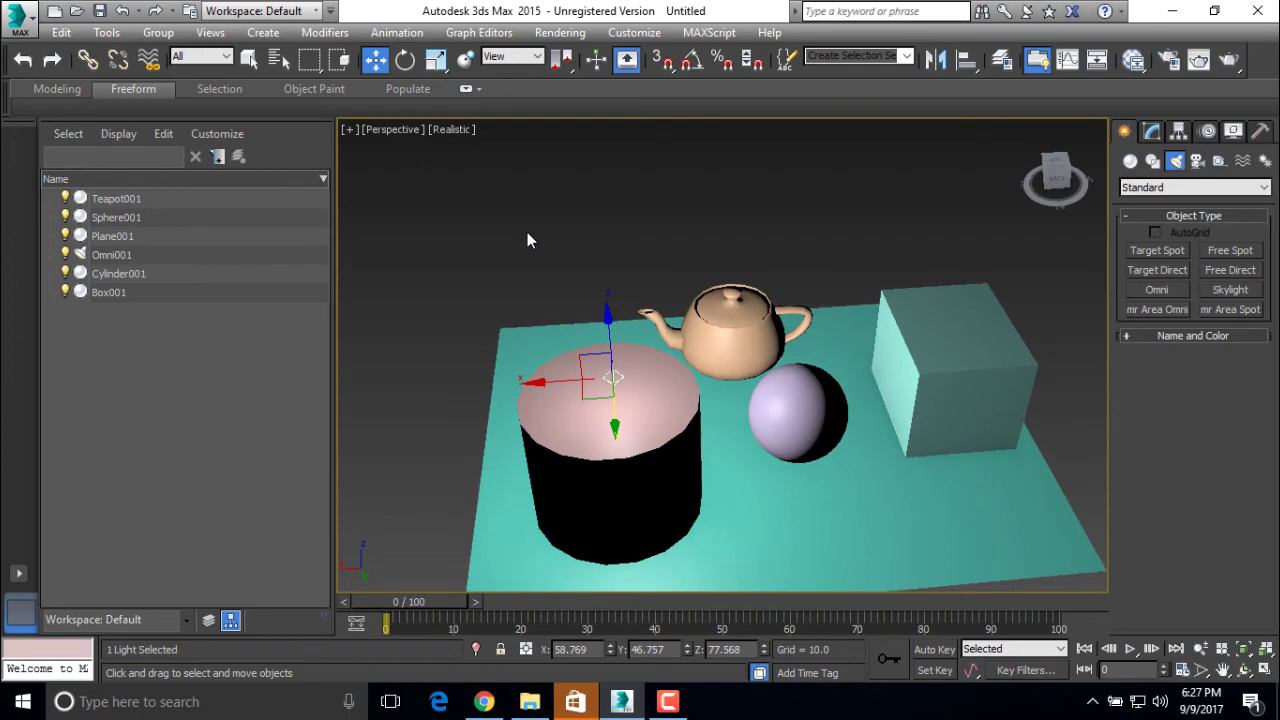
{"action": "key", "text": "Delete"}
Create a Target Directional light with its source in front of the sphere and its target behind the teapot.
{"action": "left_click", "coordinate": [263, 32]}
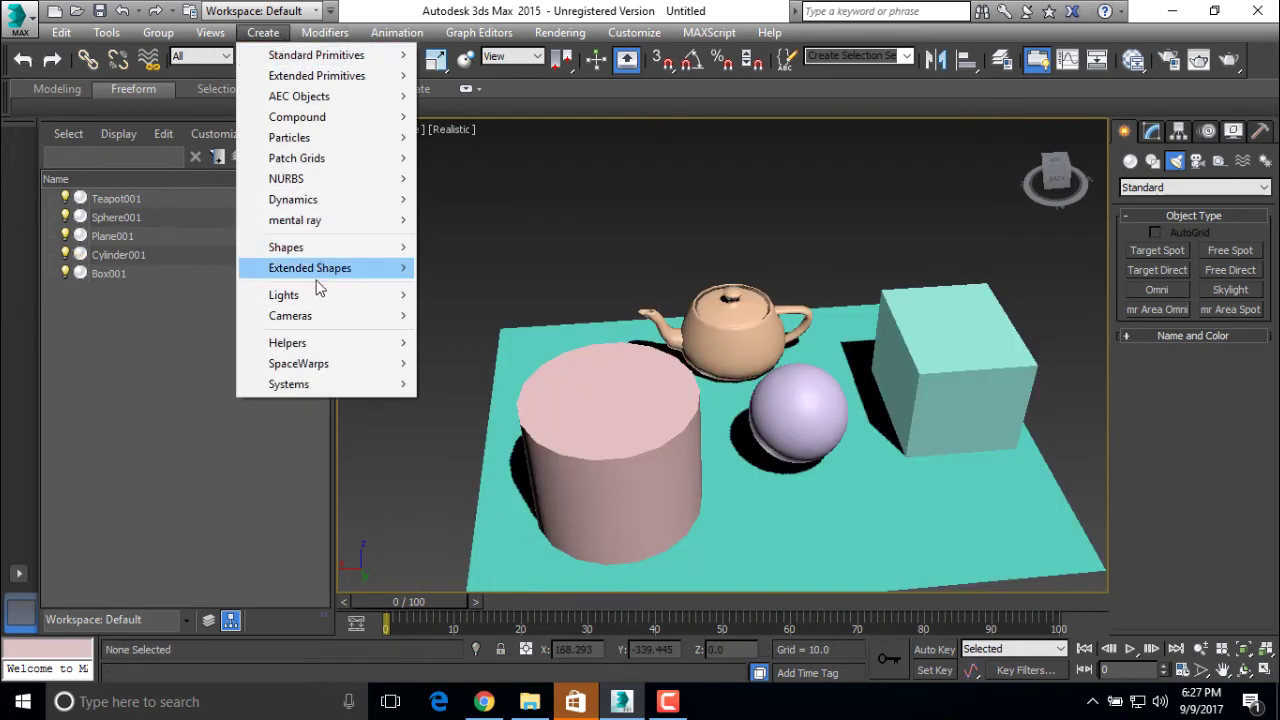
{"action": "mouse_move", "coordinate": [320, 292]}
{"action": "mouse_move", "coordinate": [503, 317]}
{"action": "left_click", "coordinate": [672, 357]}
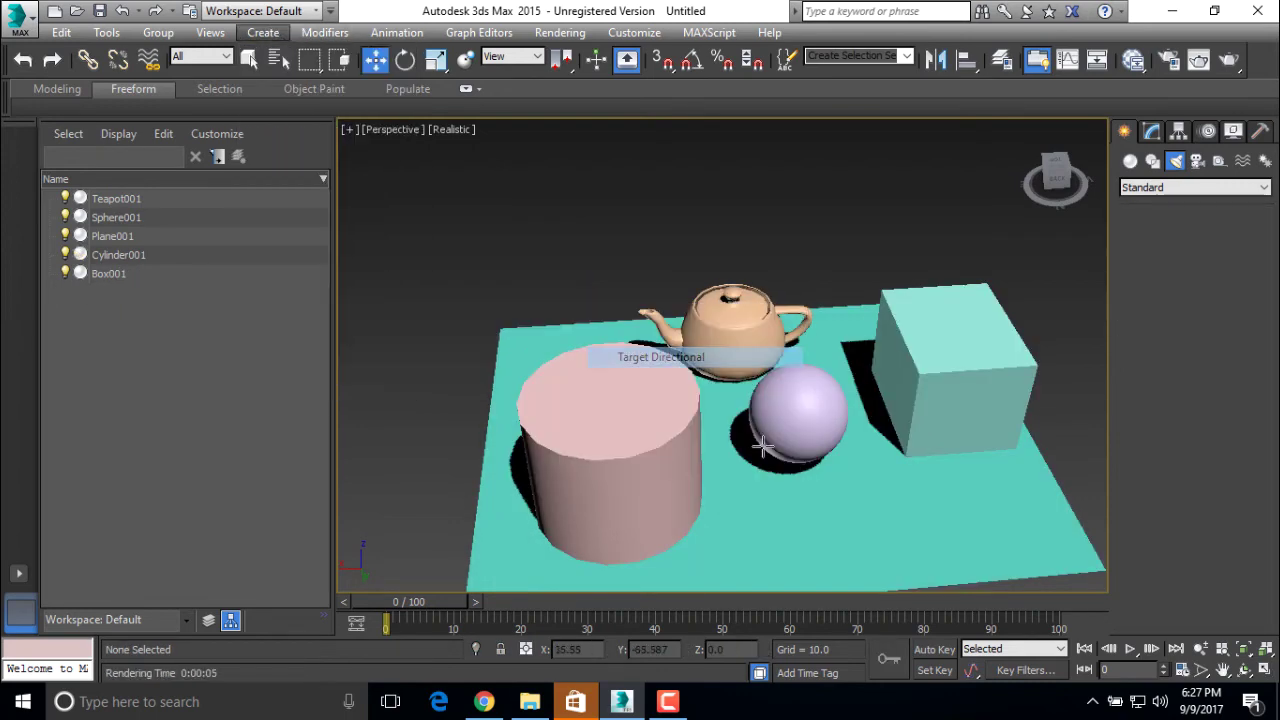
{"action": "left_click_drag", "start_coordinate": [686, 246], "coordinate": [762, 388]}
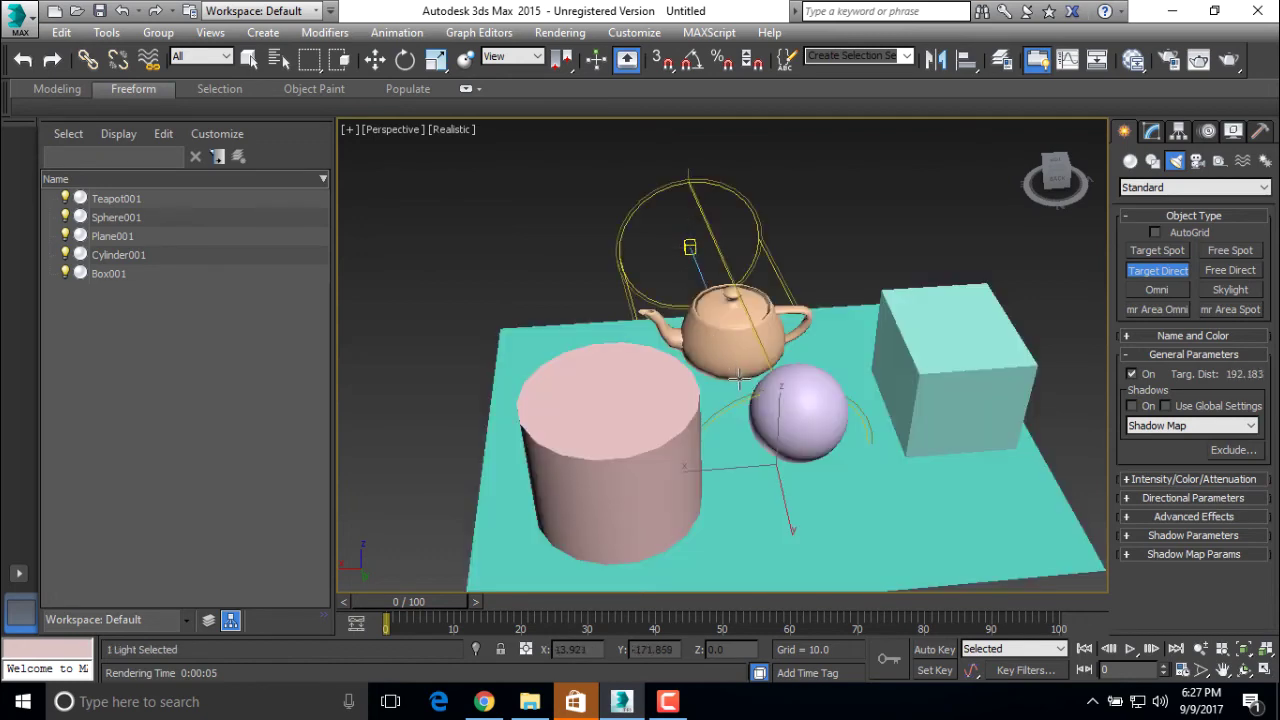
Raise the directional light's source to about Z 119, leaving its target on the plane.
{"action": "middle_click_drag", "start_coordinate": [762, 388], "coordinate": [796, 348]}
{"action": "middle_click_drag", "start_coordinate": [700, 386], "coordinate": [672, 385]}
{"action": "left_click", "coordinate": [375, 59]}
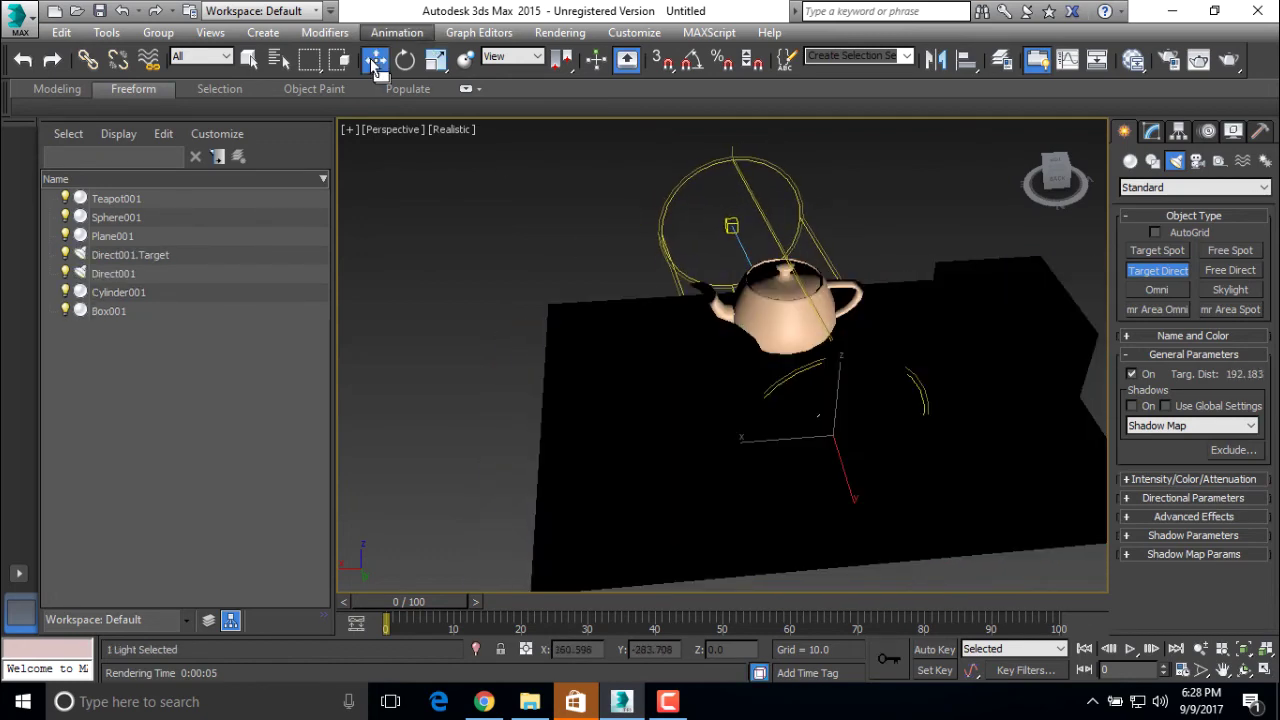
{"action": "left_click_drag", "start_coordinate": [838, 375], "coordinate": [819, 253]}
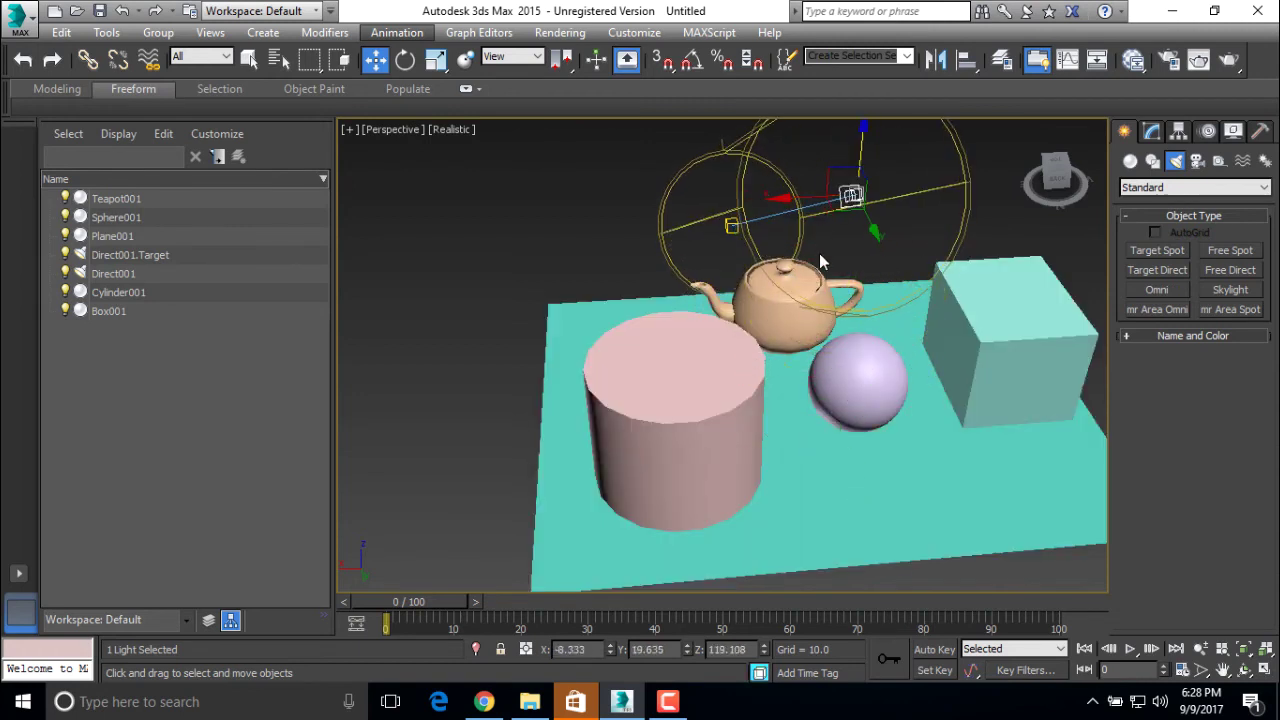
Shift the directional light and its target together toward the front of the plane, bringing the source to about Y 162.
{"action": "left_click", "coordinate": [731, 236]}
{"action": "left_click", "coordinate": [740, 223]}
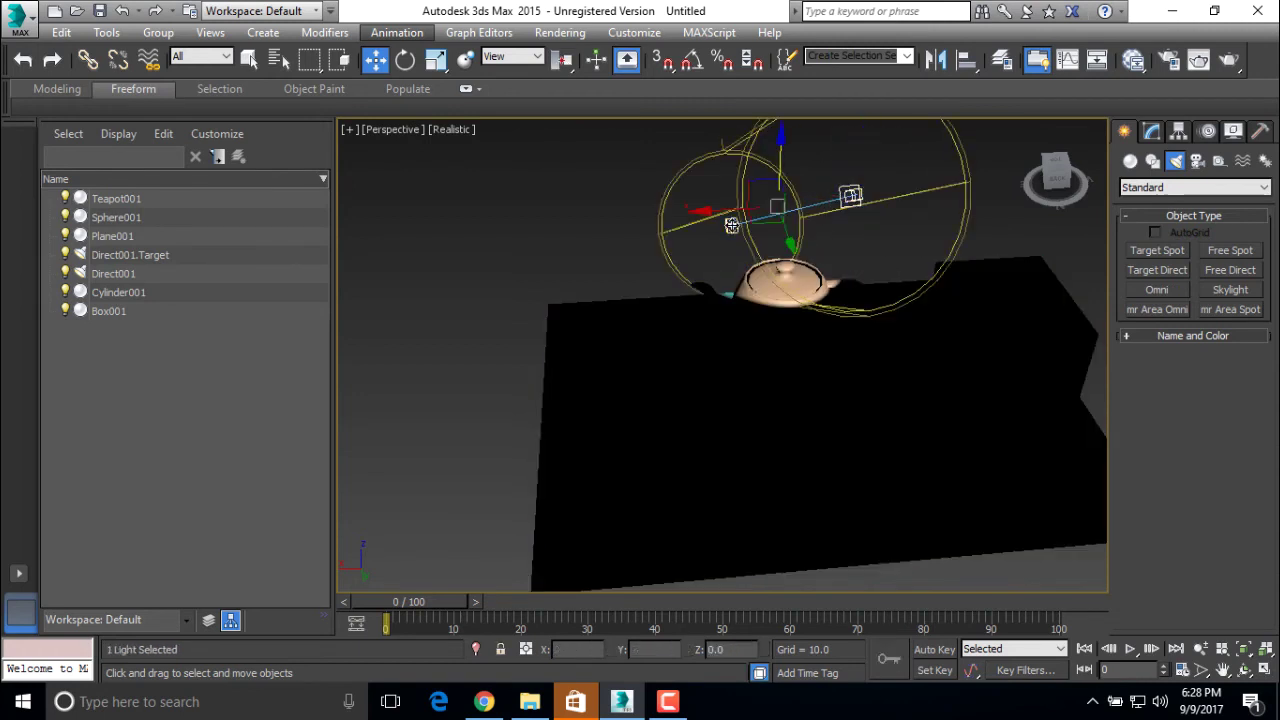
{"action": "left_click_drag", "start_coordinate": [787, 242], "coordinate": [843, 425]}
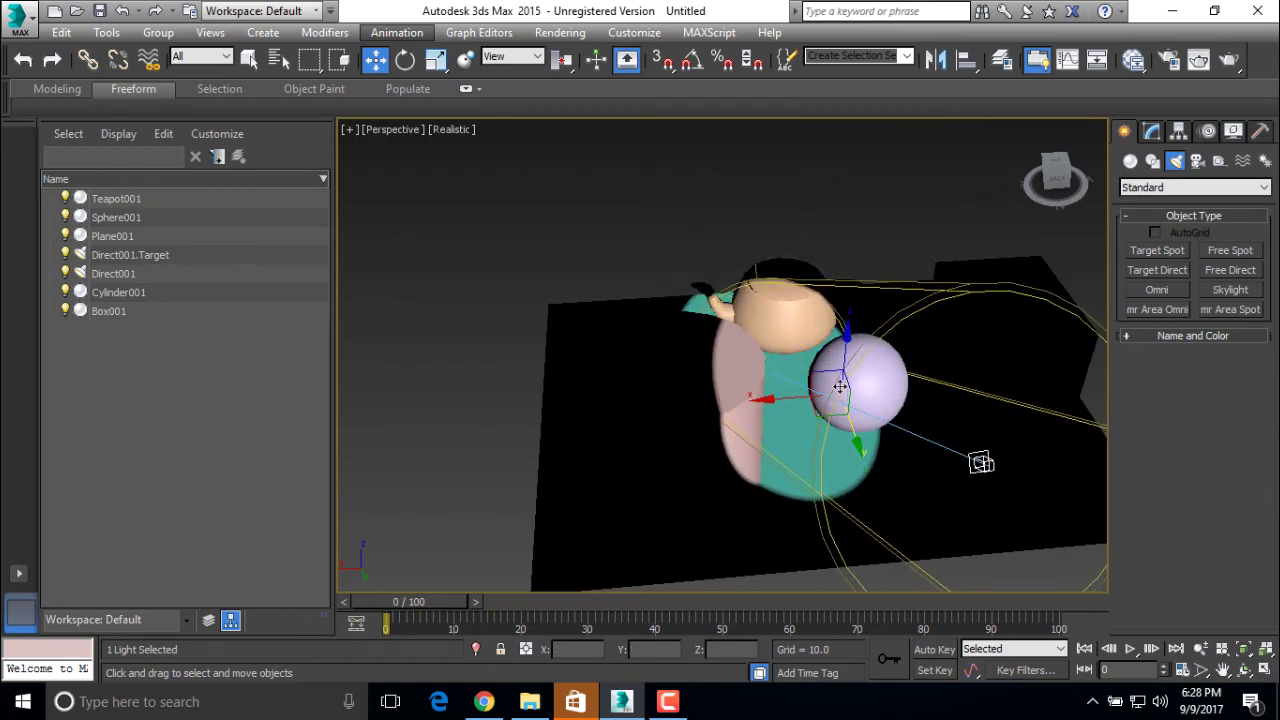
Raise only the directional light's source to about Z 343 and examine the area it lights on the objects.
{"action": "middle_click_drag", "start_coordinate": [800, 403], "coordinate": [816, 382], "text": "alt"}
{"action": "scroll", "coordinate": [954, 407], "scroll_direction": "down", "scroll_amount": 4}
{"action": "left_click", "coordinate": [1005, 361]}
{"action": "middle_click_drag", "start_coordinate": [909, 417], "coordinate": [1000, 462], "text": "alt"}
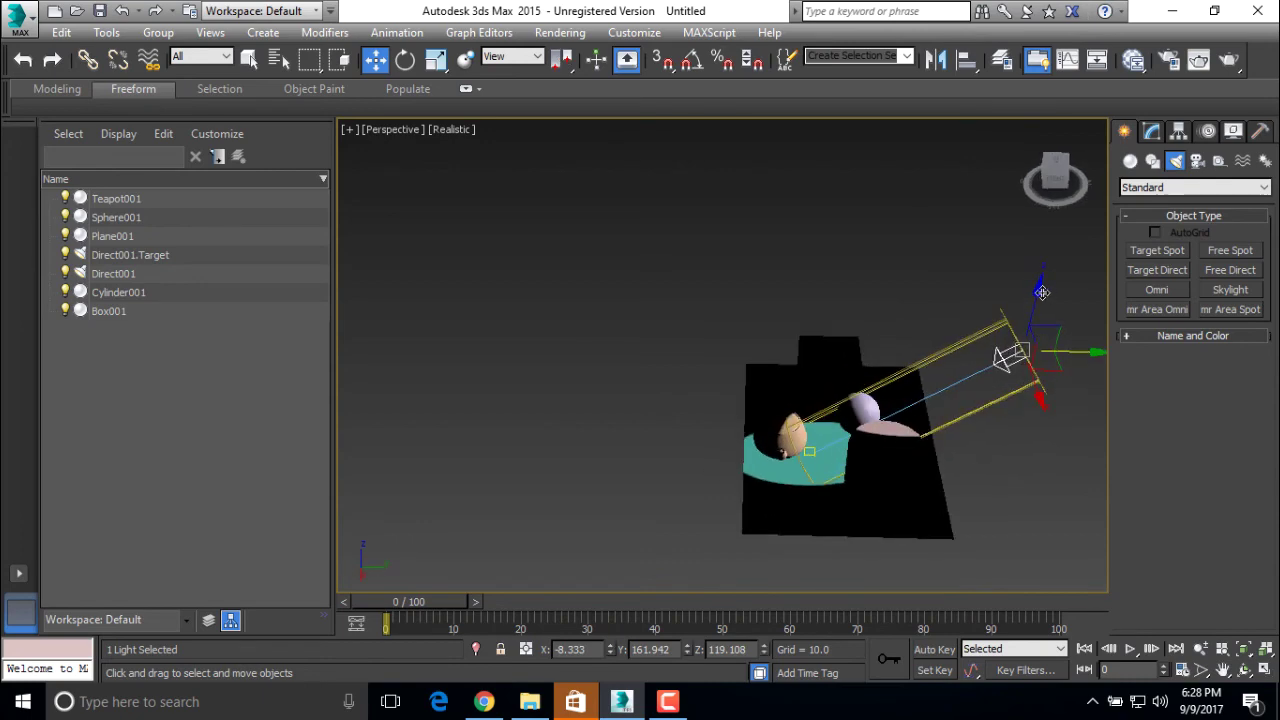
{"action": "left_click_drag", "start_coordinate": [1036, 287], "coordinate": [1055, 118]}
{"action": "middle_click_drag", "start_coordinate": [948, 323], "coordinate": [1028, 321], "text": "alt"}
{"action": "scroll", "coordinate": [1004, 376], "scroll_direction": "up", "scroll_amount": 5}
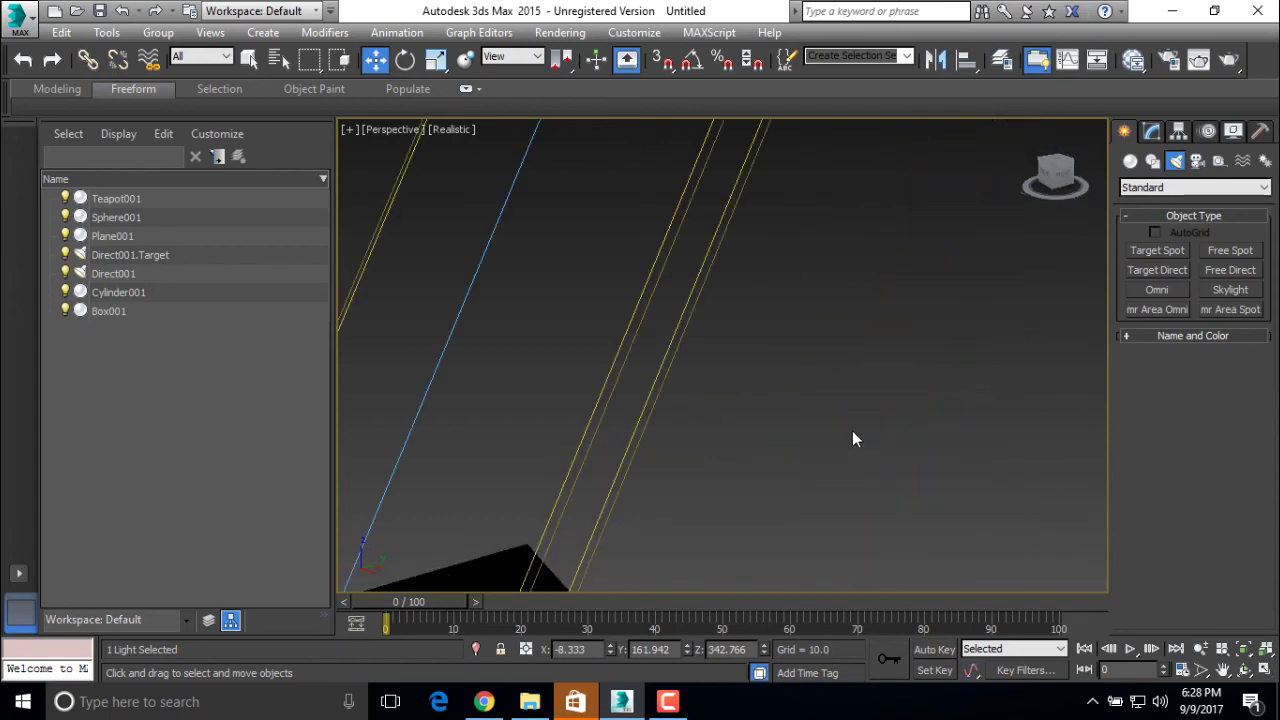
{"action": "middle_click_drag", "start_coordinate": [832, 370], "coordinate": [941, 232]}
{"action": "scroll", "coordinate": [843, 333], "scroll_direction": "down", "scroll_amount": 4}
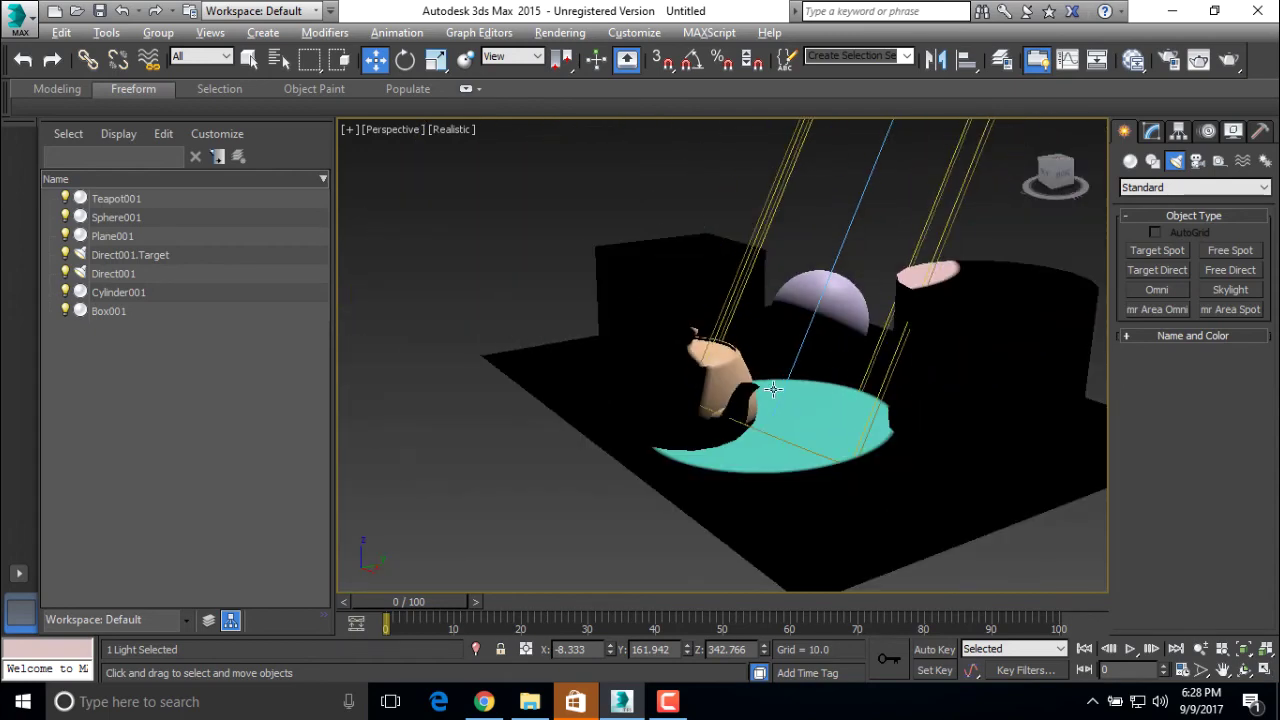
{"action": "middle_click_drag", "start_coordinate": [773, 391], "coordinate": [798, 411], "text": "alt"}
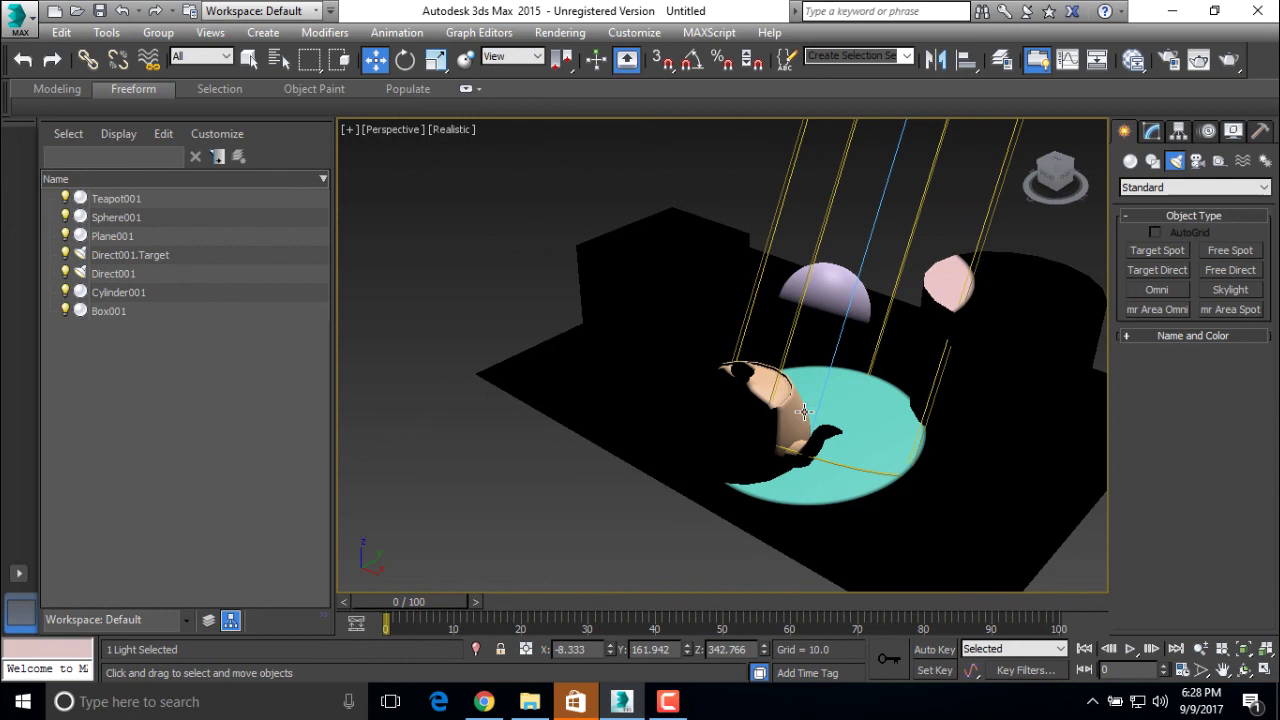
{"action": "mouse_move", "coordinate": [785, 456]}
{"action": "middle_mouse_down", "text": "alt"}
{"action": "mouse_move", "coordinate": [803, 480]}
{"action": "mouse_move", "coordinate": [780, 473]}
{"action": "middle_mouse_up", "text": "alt"}
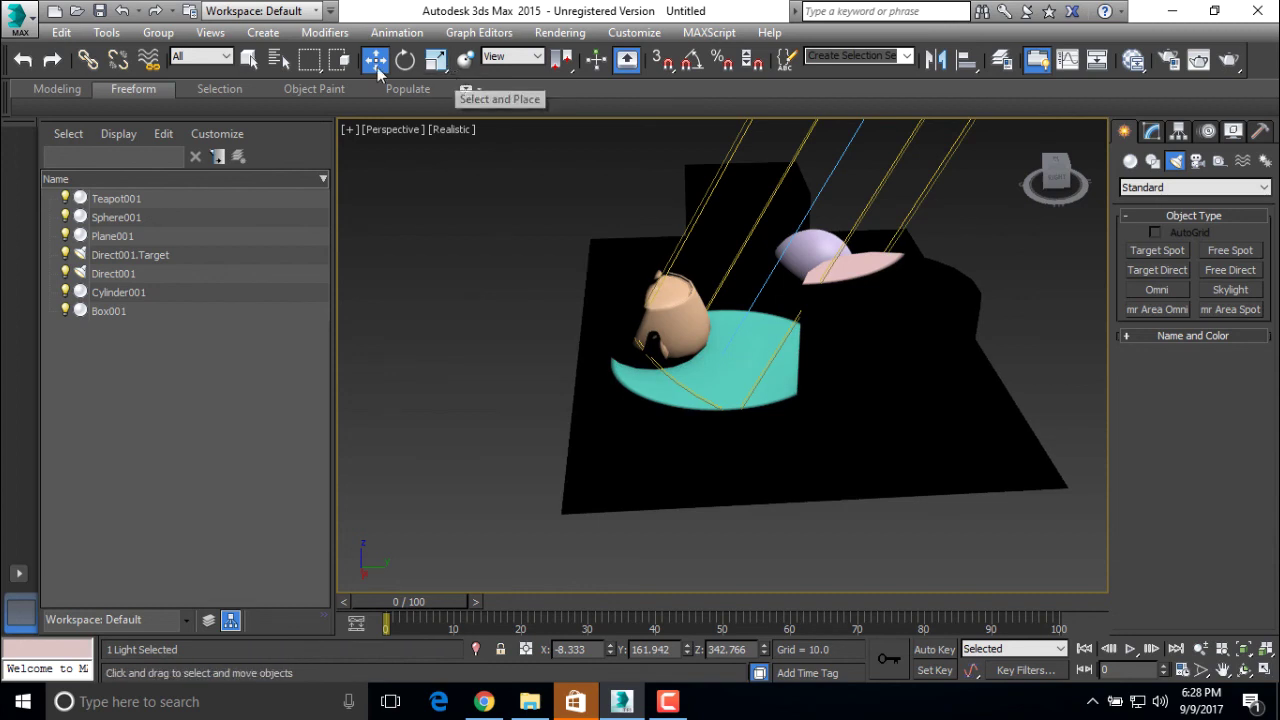
Look through the standard light types available for adding another light to the scene.
{"action": "left_click", "coordinate": [263, 32]}
{"action": "mouse_move", "coordinate": [350, 302]}
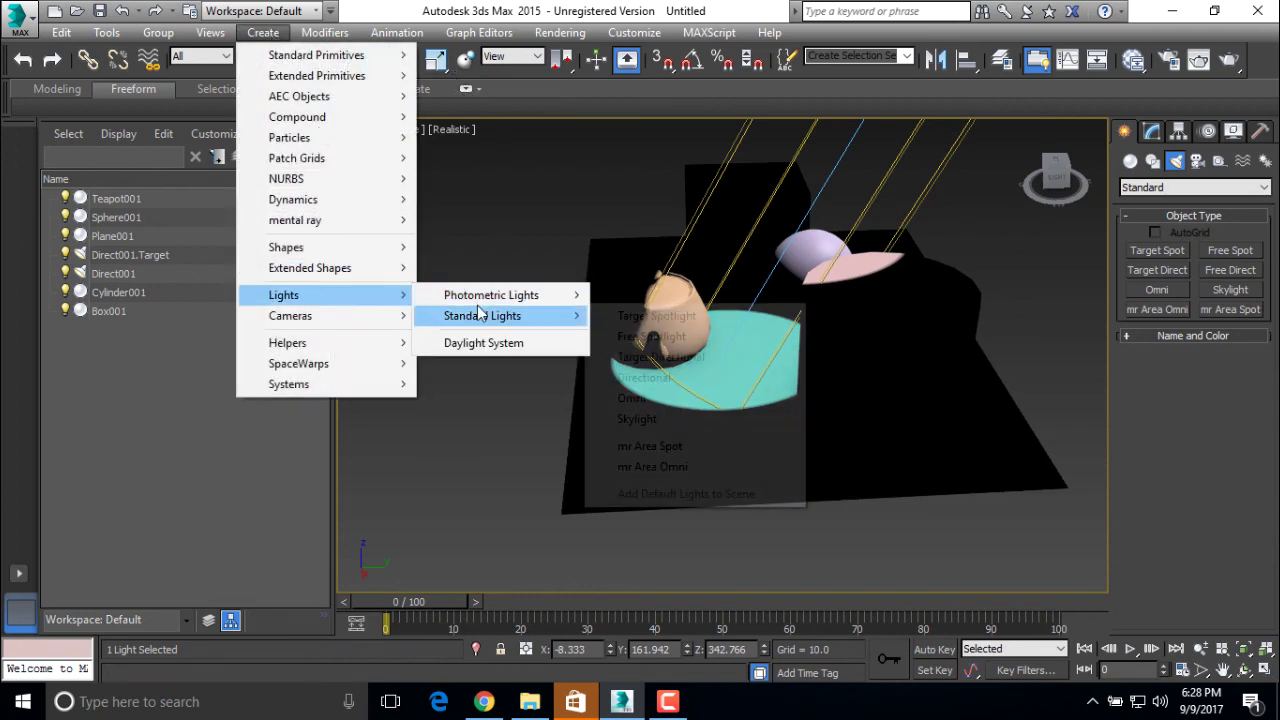
{"action": "mouse_move", "coordinate": [486, 316]}
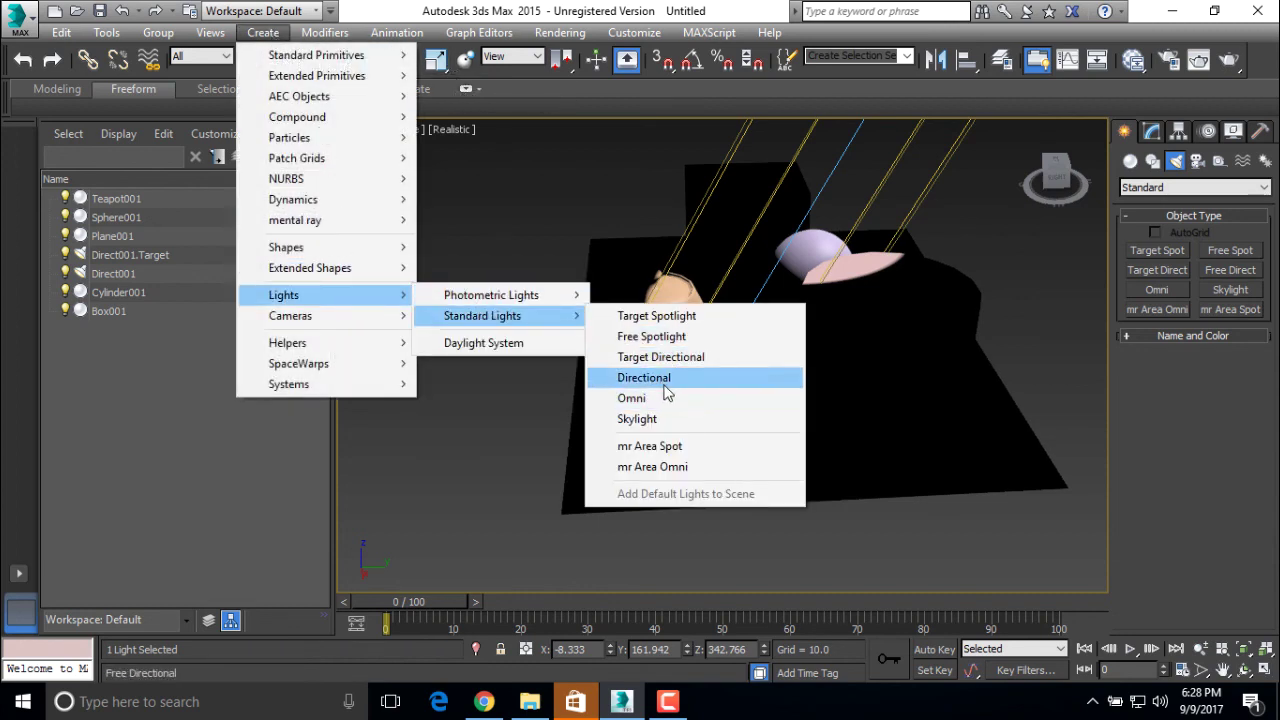